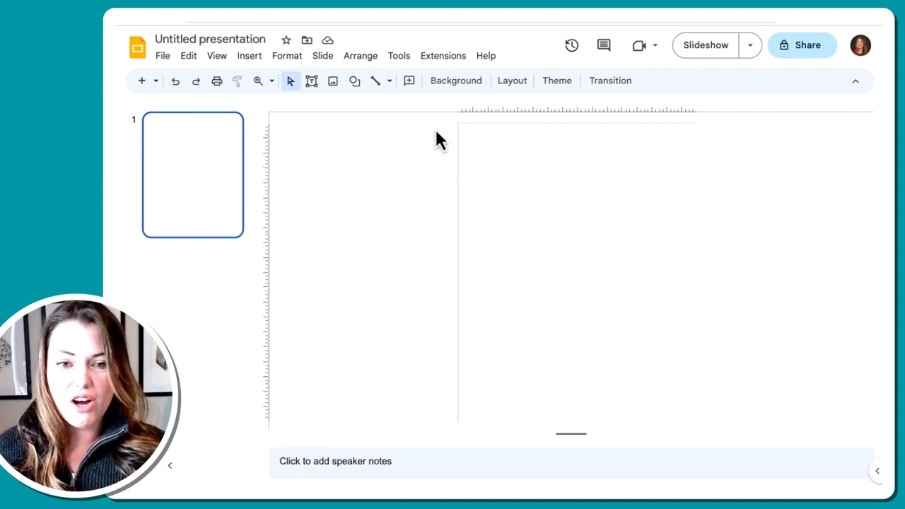
# Paste the copied circular teacher photo and contact details onto the blank slide
pyautogui.hotkey('ctrl', 'v')
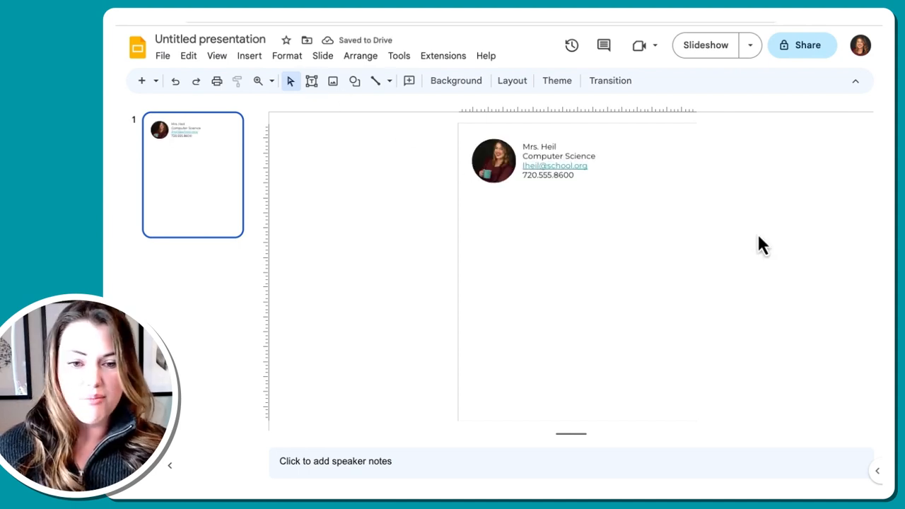
# Look at the mask shapes available for cropping the teacher photo, including the circle, without applying one
pyautogui.click(504, 170)
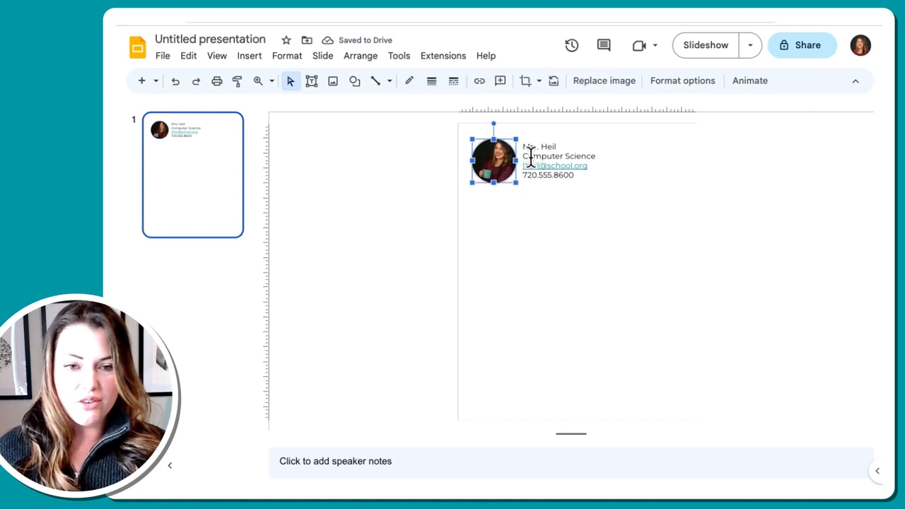
pyautogui.click(539, 82)
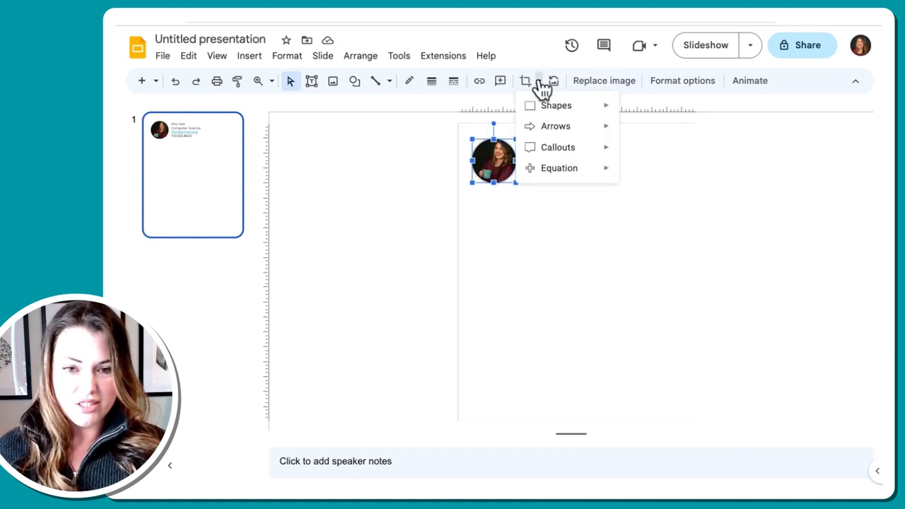
pyautogui.moveTo(548, 106)
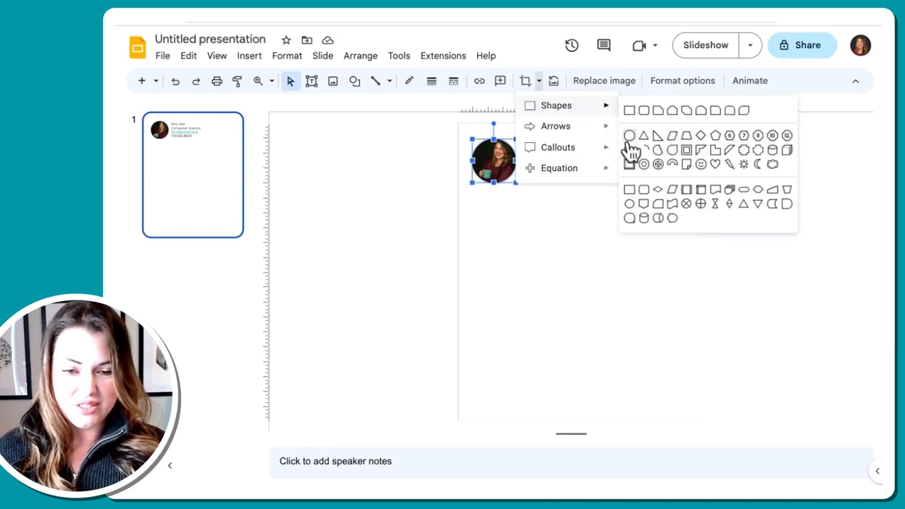
pyautogui.click(443, 189)
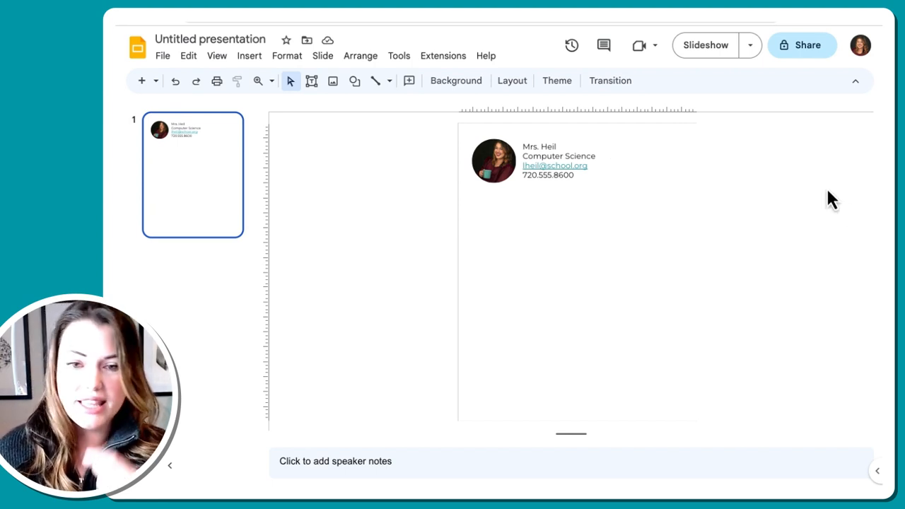
# Open the Stickity for Slides add-on
pyautogui.click(448, 60)
pyautogui.moveTo(500, 138)
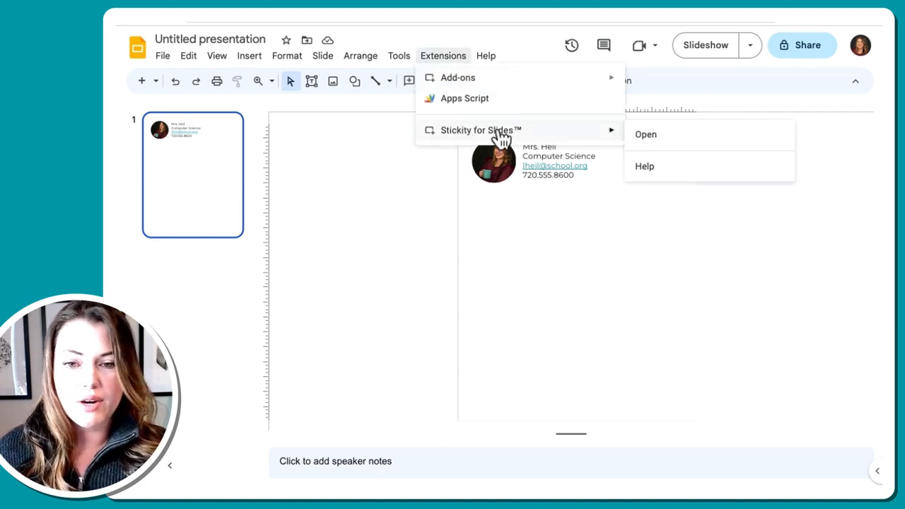
pyautogui.click(649, 142)
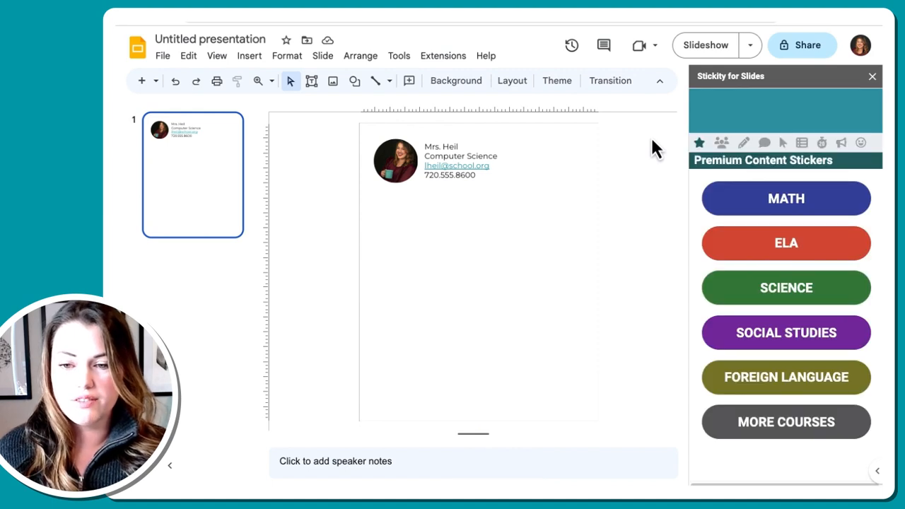
# Insert the Google Classroom sticker from the Materials group of Stickity's Buttons collection
pyautogui.click(785, 144)
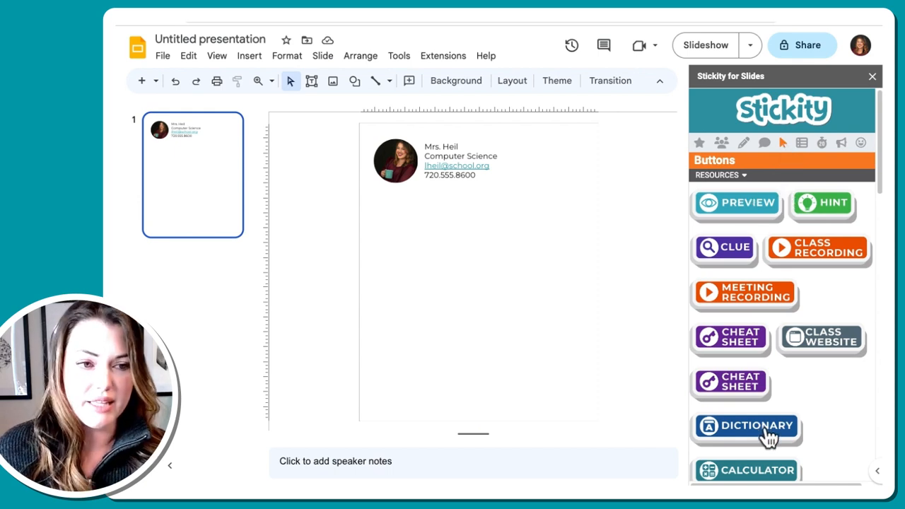
pyautogui.scroll(-1, 780, 430)
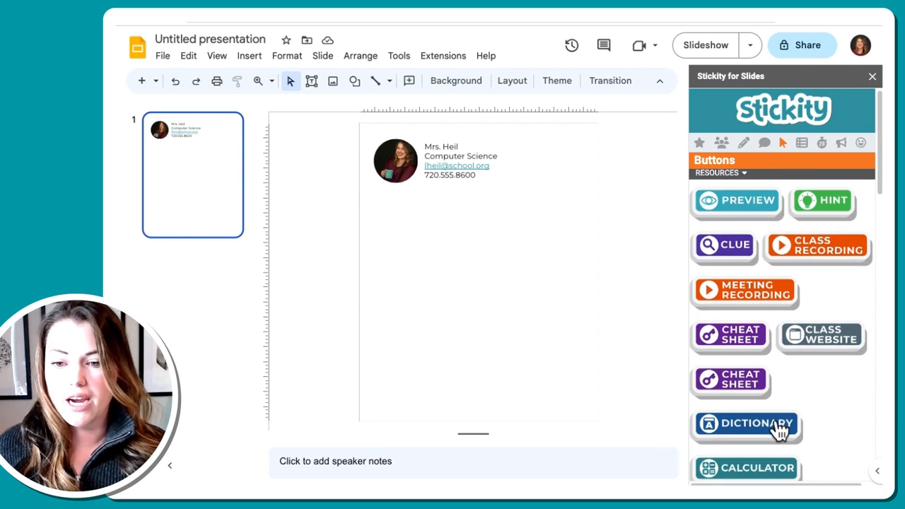
pyautogui.scroll(-3, 780, 430)
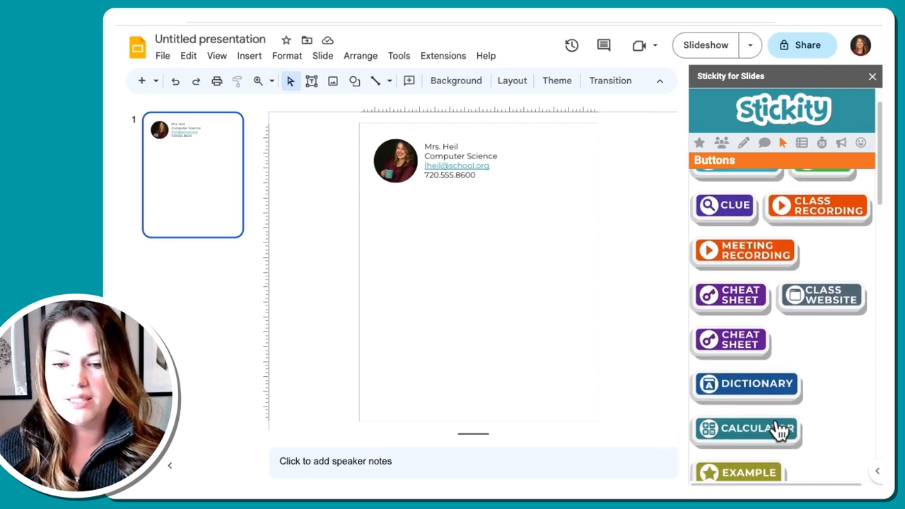
pyautogui.scroll(-5, 779, 430)
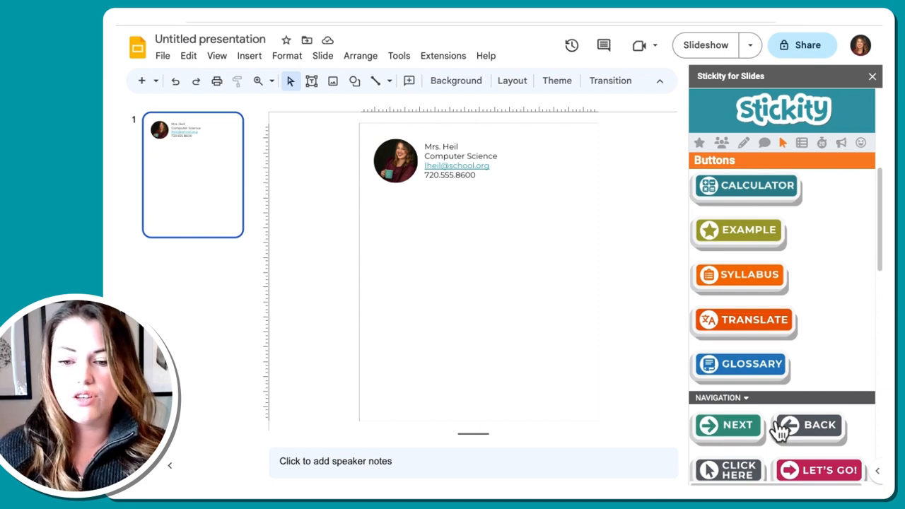
pyautogui.scroll(-2, 779, 430)
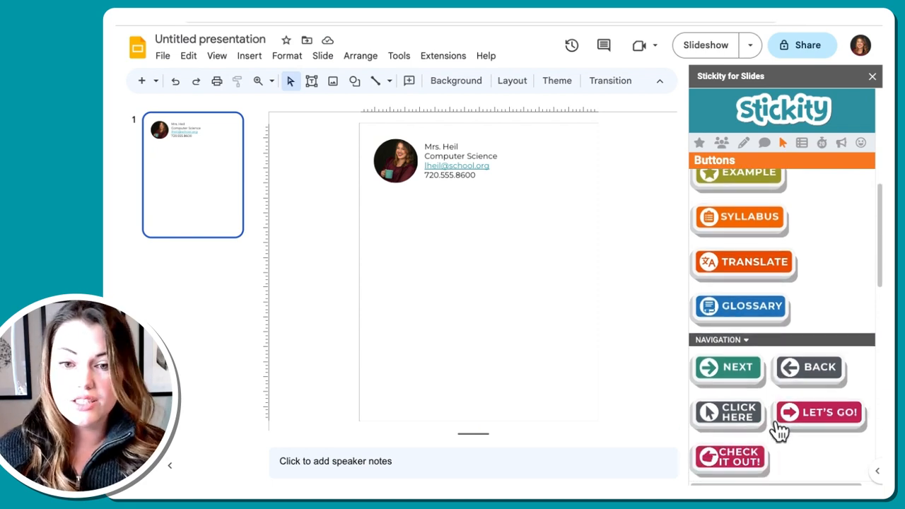
pyautogui.scroll(-2, 762, 418)
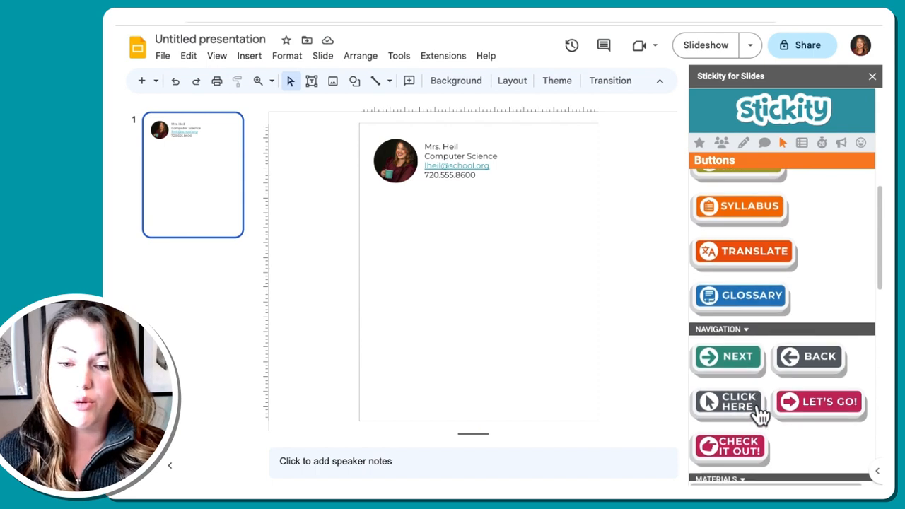
pyautogui.scroll(-9, 759, 415)
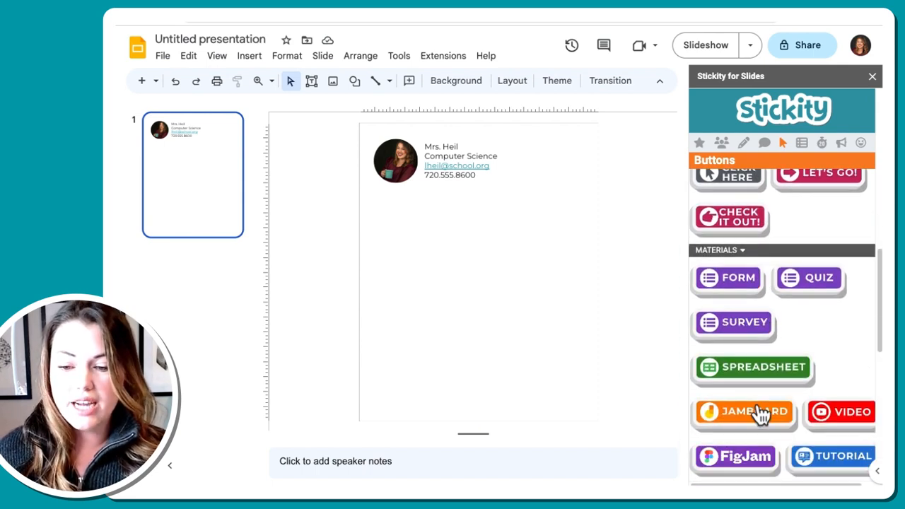
pyautogui.scroll(-2, 760, 414)
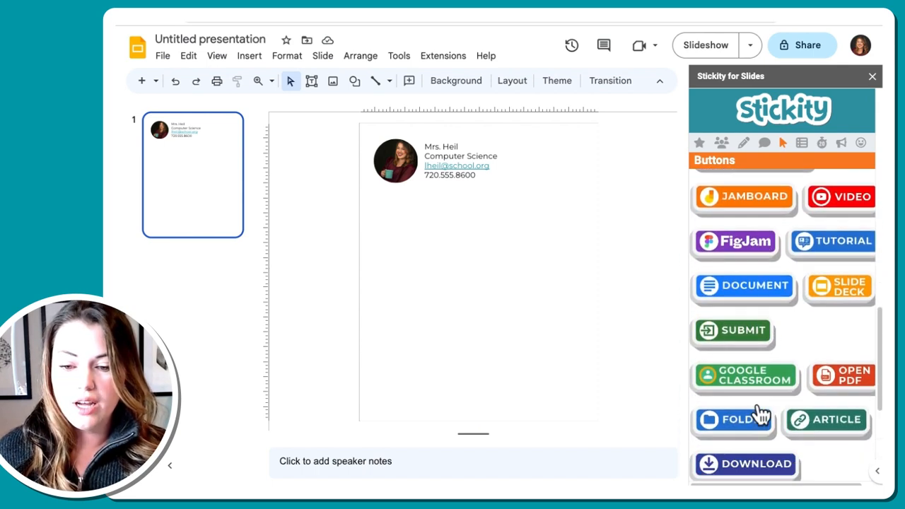
pyautogui.click(792, 391)
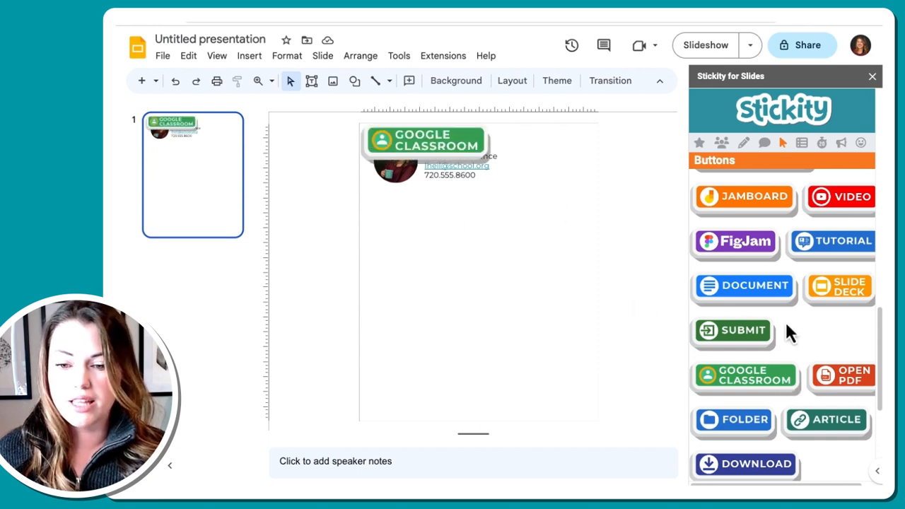
# Insert the Class Website sticker from the Resources group of the Buttons collection
pyautogui.scroll(10, 785, 319)
pyautogui.scroll(8, 789, 333)
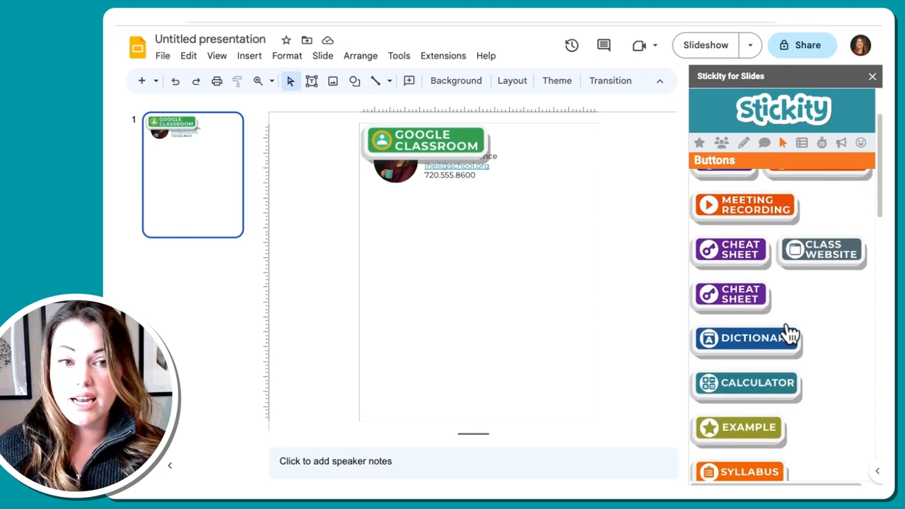
pyautogui.click(838, 264)
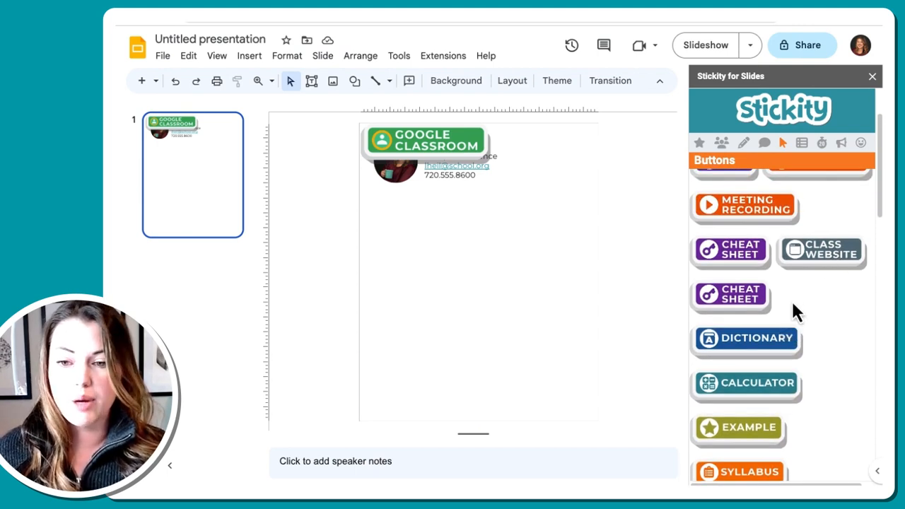
# Stack the Class Website button below the Google Classroom button and move both to the right of the contact details
pyautogui.moveTo(417, 144); pyautogui.dragTo(422, 193)
pyautogui.keyDown('shift'); pyautogui.click(422, 148); pyautogui.keyUp('shift')
pyautogui.moveTo(403, 140); pyautogui.dragTo(552, 148)
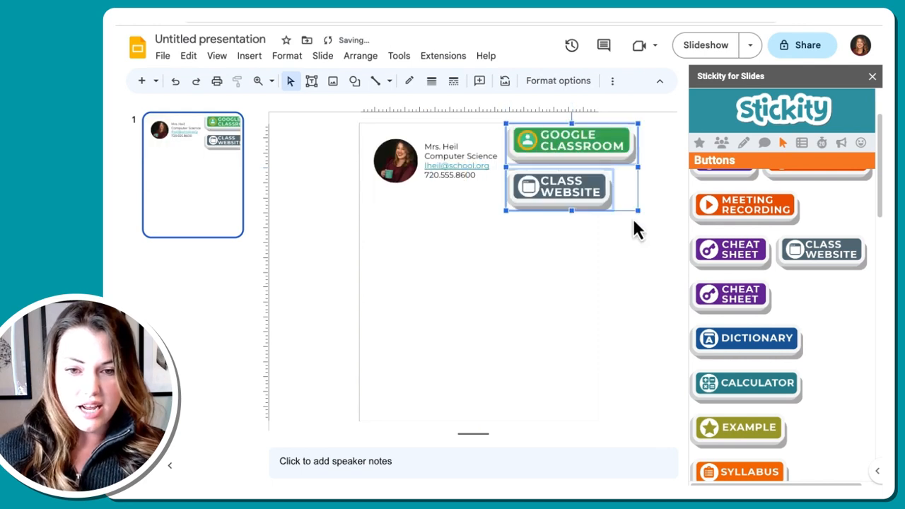
# Shrink the Google Classroom and Class Website buttons together so they fit on the slide beside the contact details
pyautogui.moveTo(638, 210); pyautogui.dragTo(598, 184)
pyautogui.moveTo(523, 157); pyautogui.dragTo(520, 164)
pyautogui.click(639, 224)
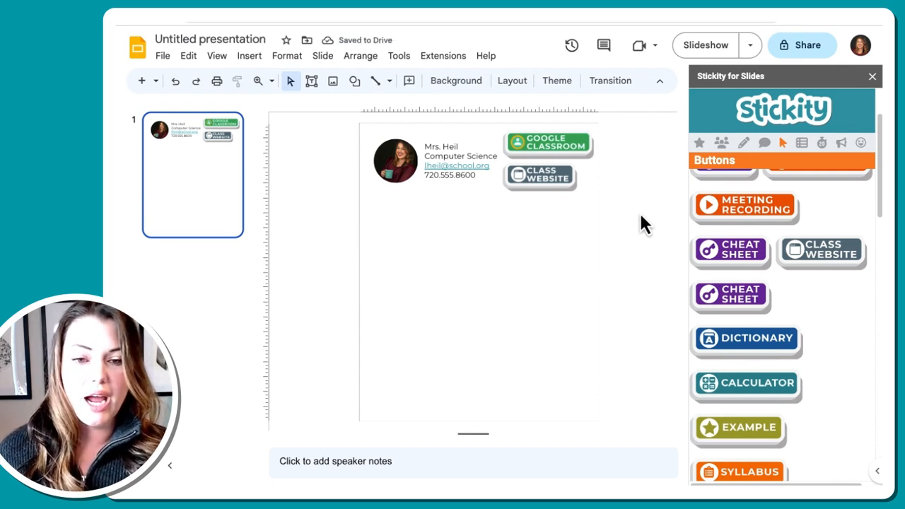
# View the link options for the Google Classroom button, close them unchanged, and select the Class Website button
pyautogui.click(559, 141)
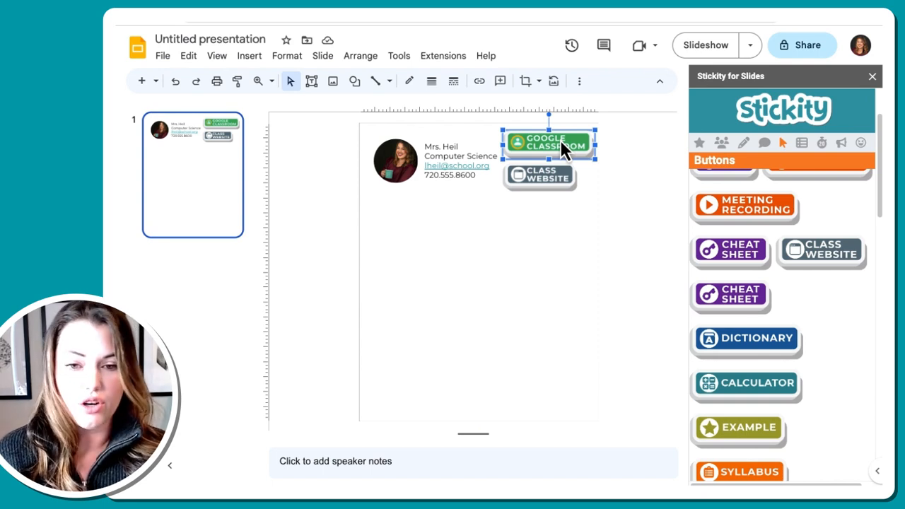
pyautogui.hotkey('ctrl', 'k')
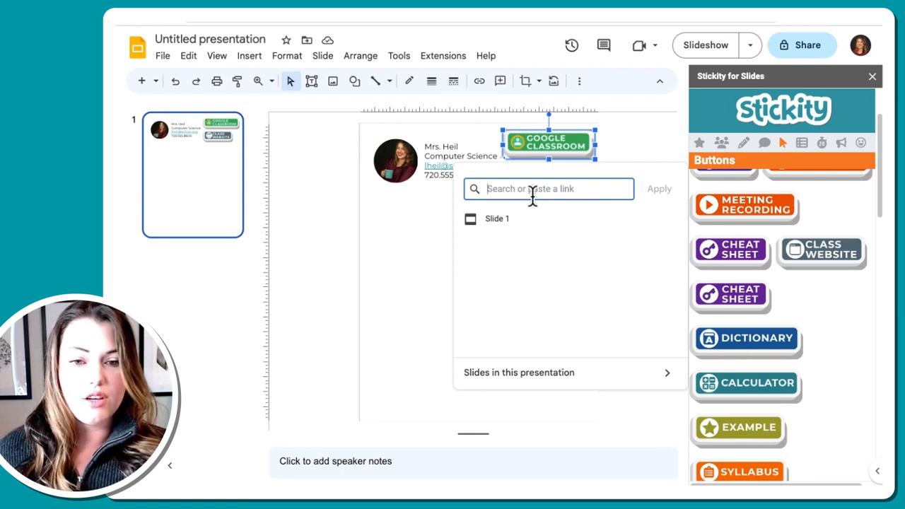
pyautogui.click(626, 153)
pyautogui.click(563, 178)
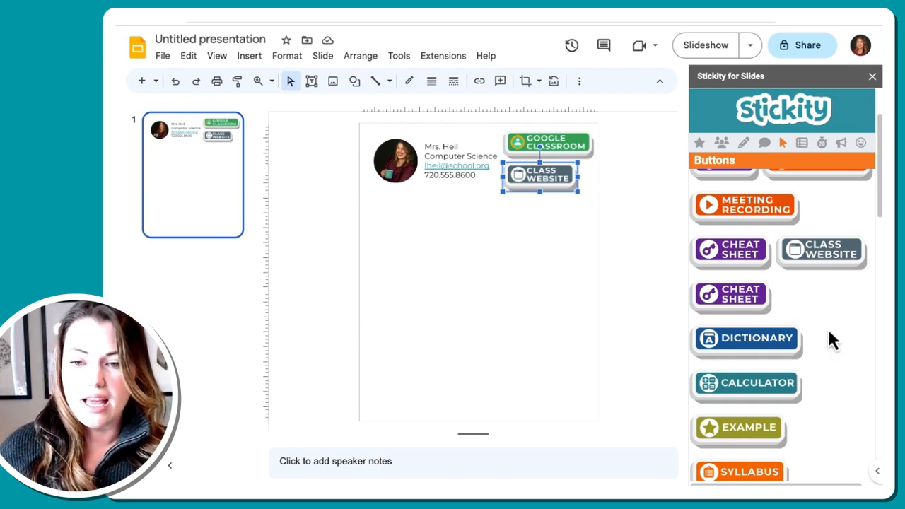
# Insert the Syllabus sticker from the Resources group of the Buttons collection
pyautogui.scroll(2, 828, 331)
pyautogui.click(619, 289)
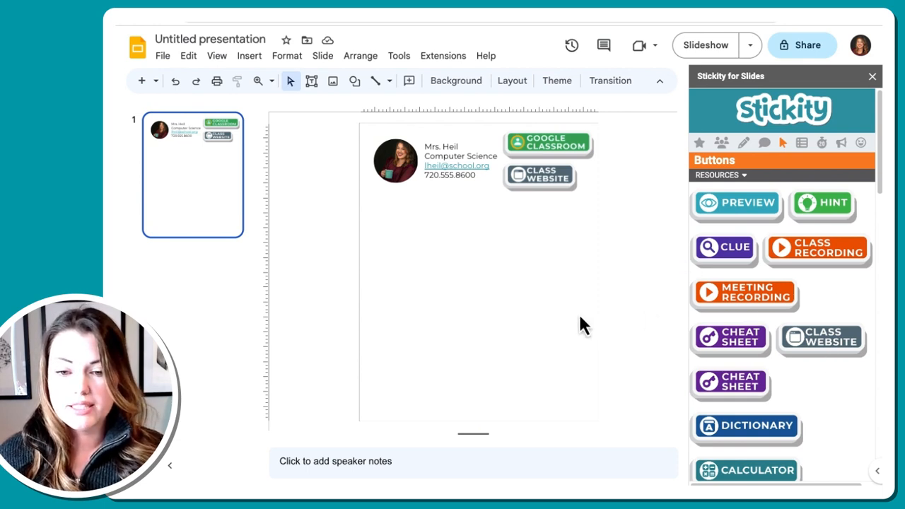
pyautogui.scroll(-3, 818, 318)
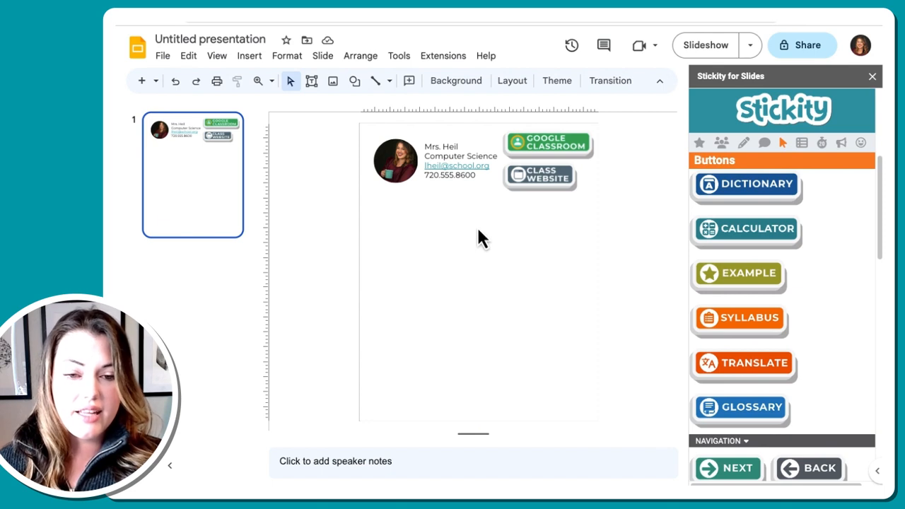
pyautogui.click(448, 147)
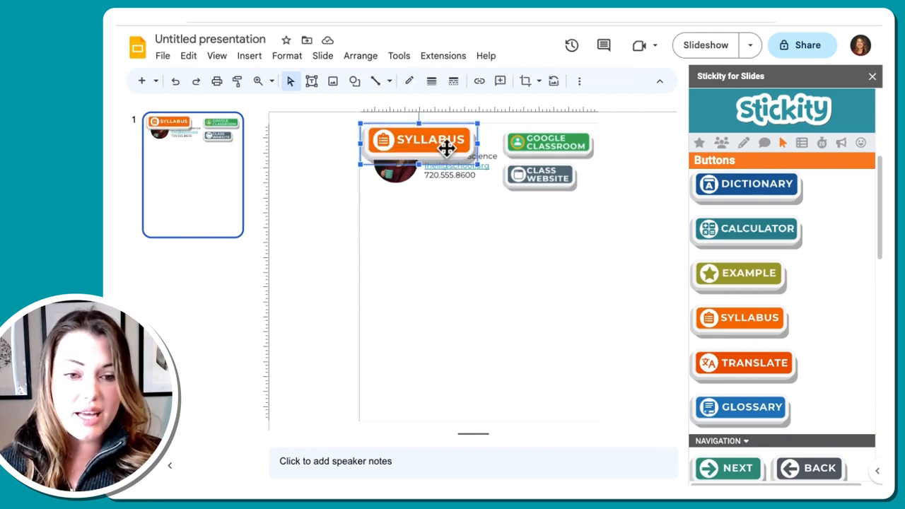
# Move the Syllabus button below the Class Website button near the slide's right edge and reduce its size
pyautogui.moveTo(445, 149); pyautogui.dragTo(559, 251)
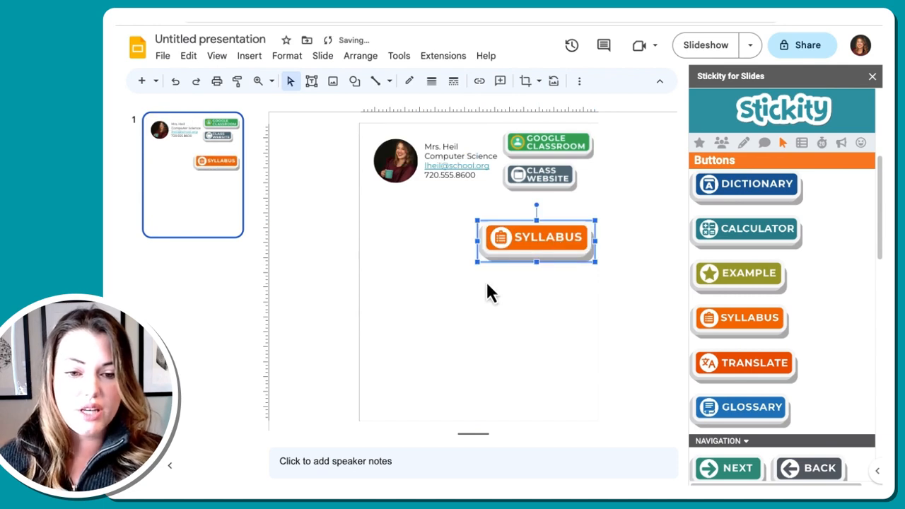
pyautogui.moveTo(478, 266); pyautogui.dragTo(520, 253)
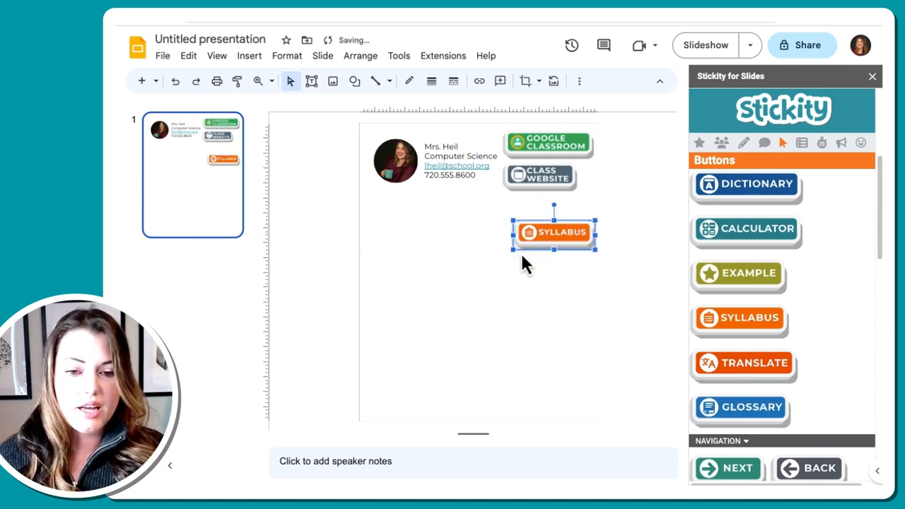
pyautogui.click(612, 252)
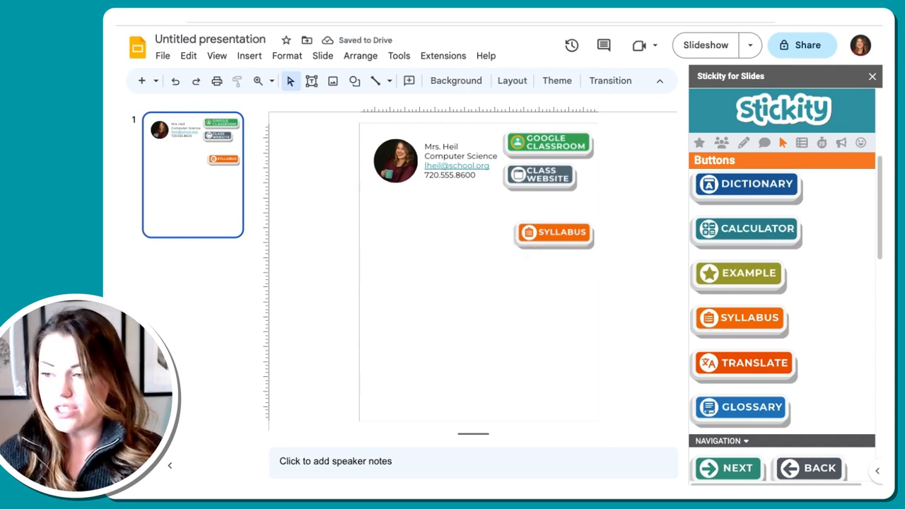
# Add a text box left of the Syllabus button reading "Find grading policies, unit descriptions and important dates on our class syllabus!"
pyautogui.click(312, 81)
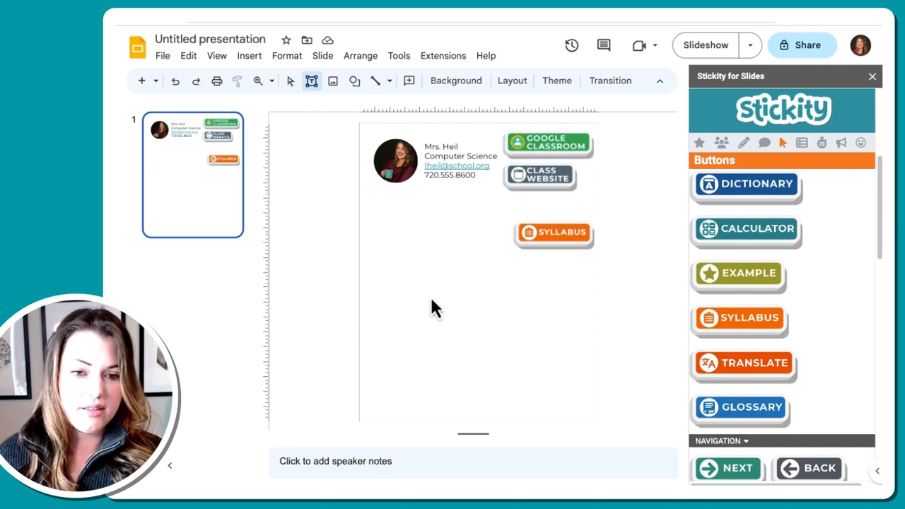
pyautogui.write('Find grading policies, unit descriptions and important dates on our class syllabus!')
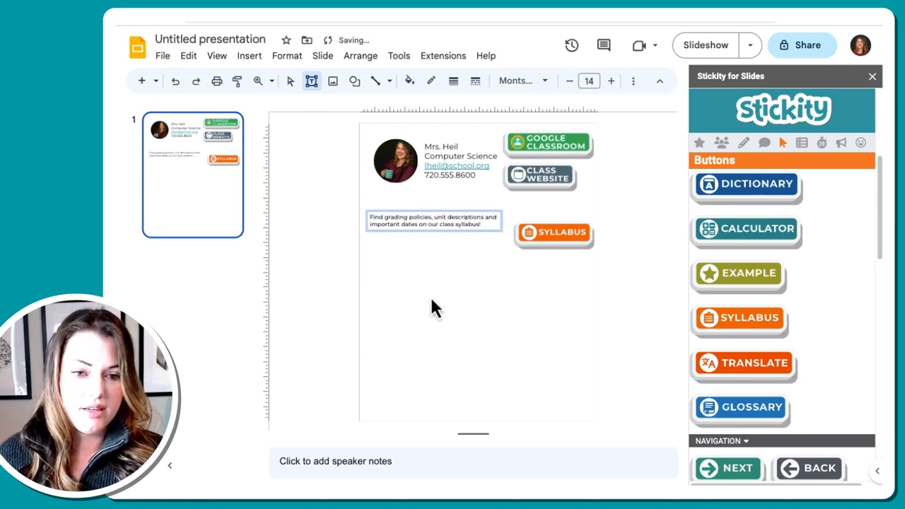
pyautogui.click(290, 81)
# Move the Syllabus button up beside the syllabus description text
pyautogui.click(563, 235)
pyautogui.moveTo(563, 235); pyautogui.dragTo(563, 221)
pyautogui.click(622, 268)
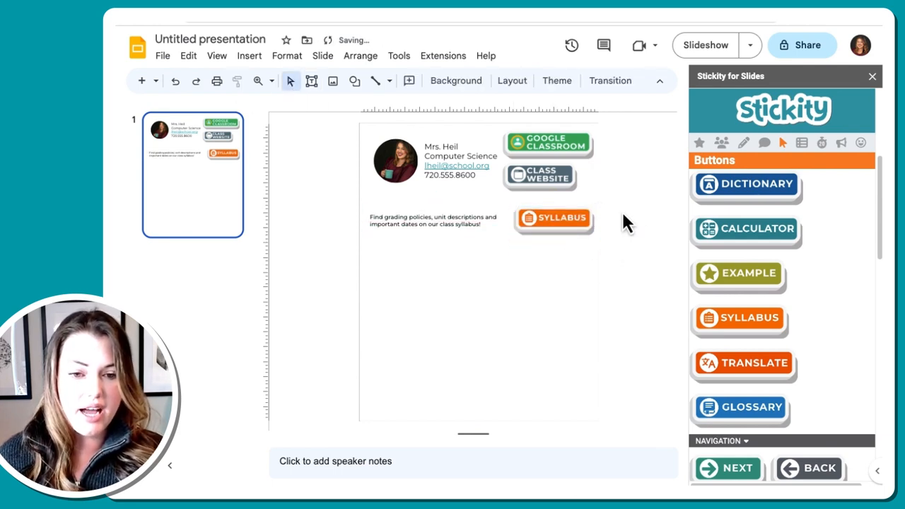
# Shrink the Syllabus button further and center it vertically on the description text, slightly in from the slide's right edge
pyautogui.click(577, 232)
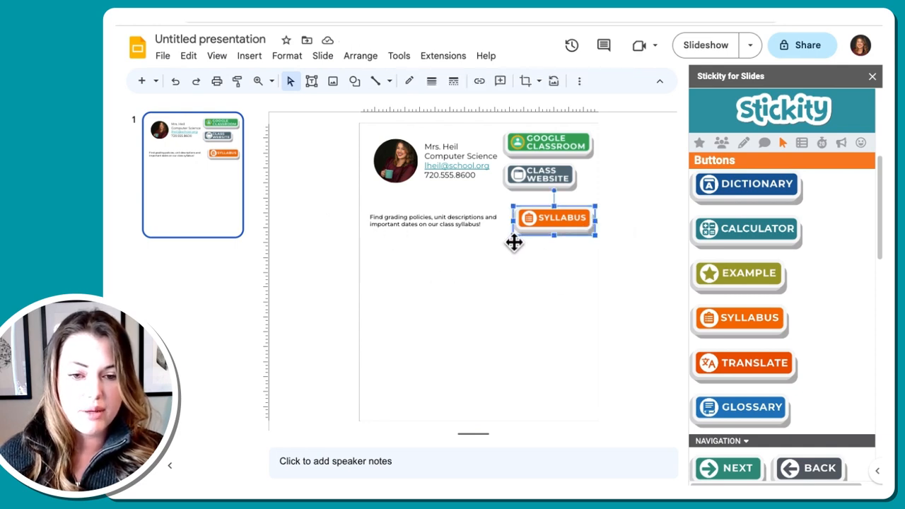
pyautogui.moveTo(509, 244); pyautogui.dragTo(563, 228)
pyautogui.click(605, 256)
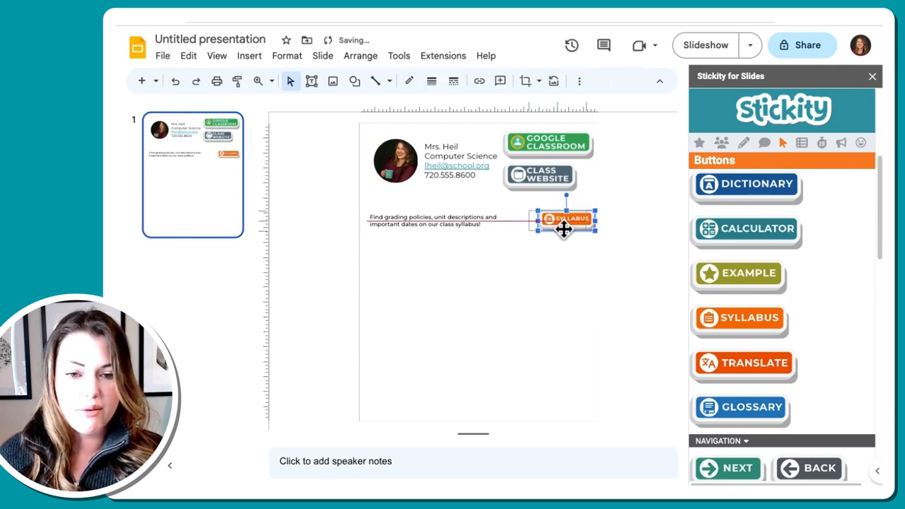
pyautogui.click(624, 258)
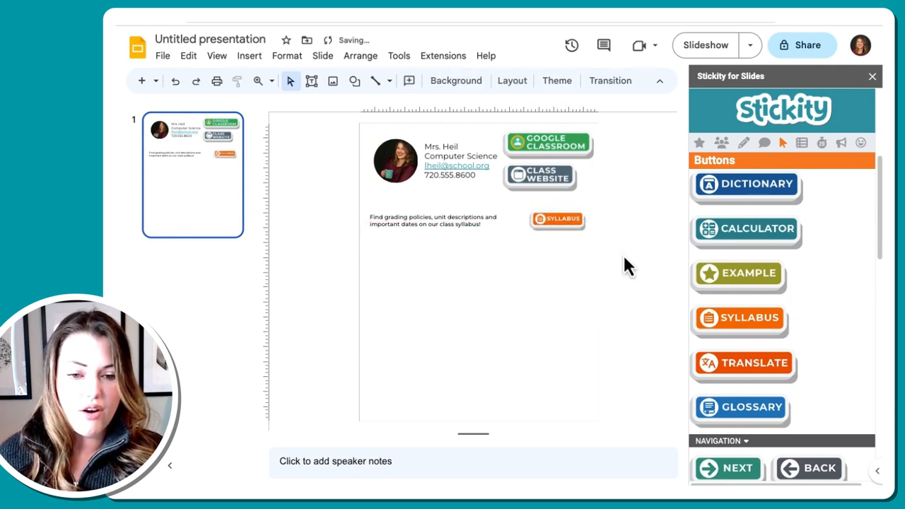
# Draw a rectangle across the full slide width, covering the syllabus description and Syllabus button
pyautogui.click(355, 82)
pyautogui.moveTo(373, 110)
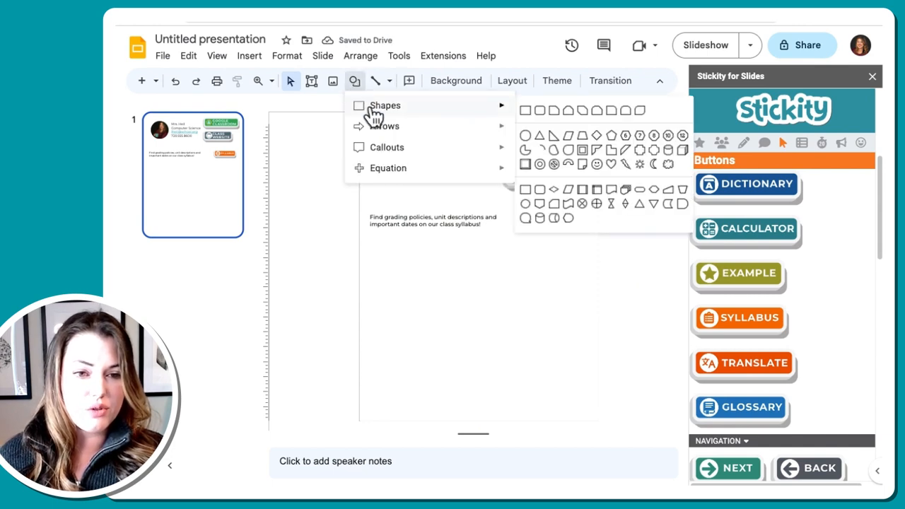
pyautogui.click(524, 110)
pyautogui.moveTo(360, 206); pyautogui.dragTo(598, 241)
pyautogui.click(410, 92)
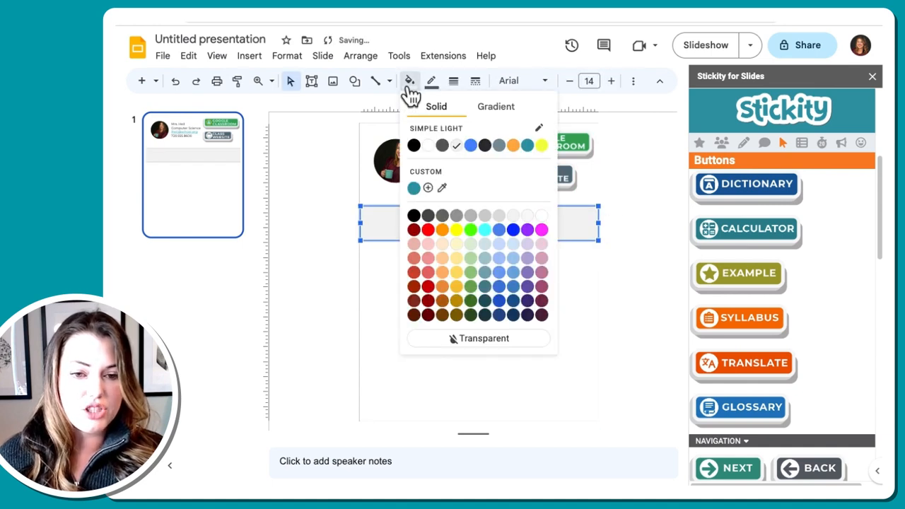
pyautogui.click(413, 90)
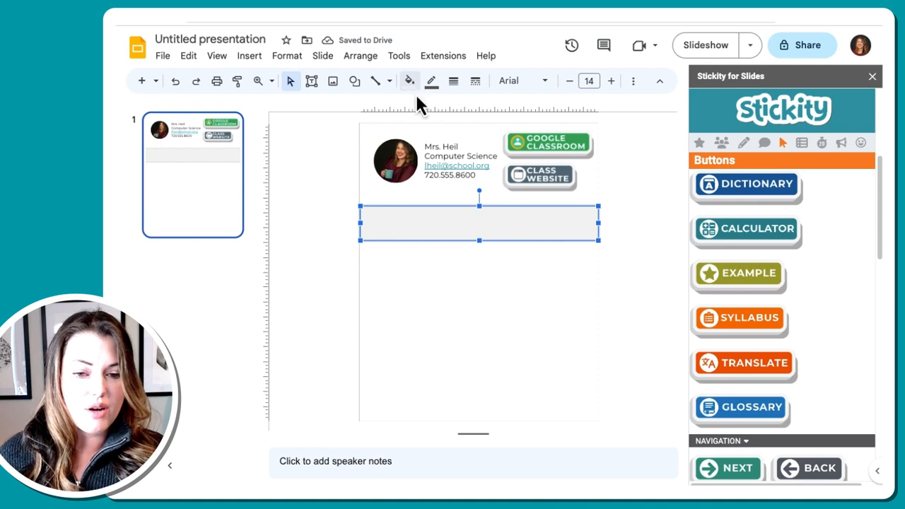
# Send the rectangle behind the syllabus text and button, and trim its height to a narrow band centered on them
pyautogui.rightClick(448, 227)
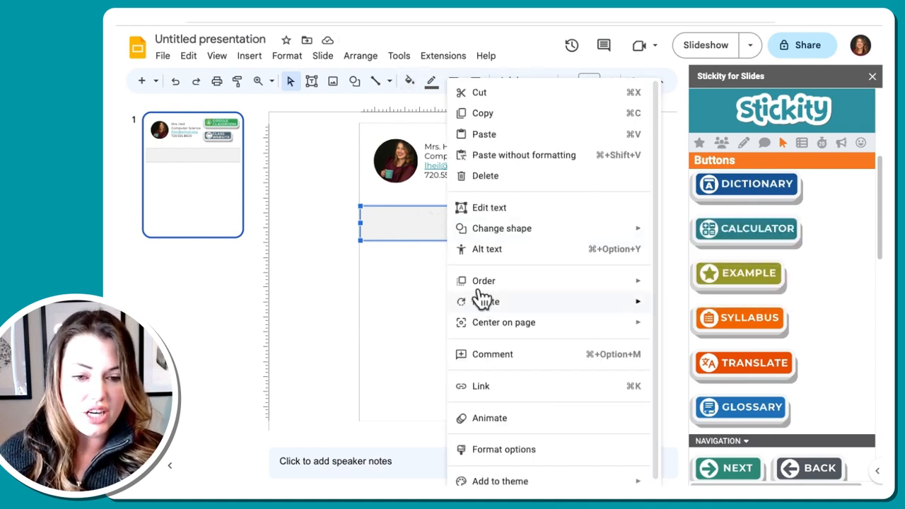
pyautogui.moveTo(483, 285)
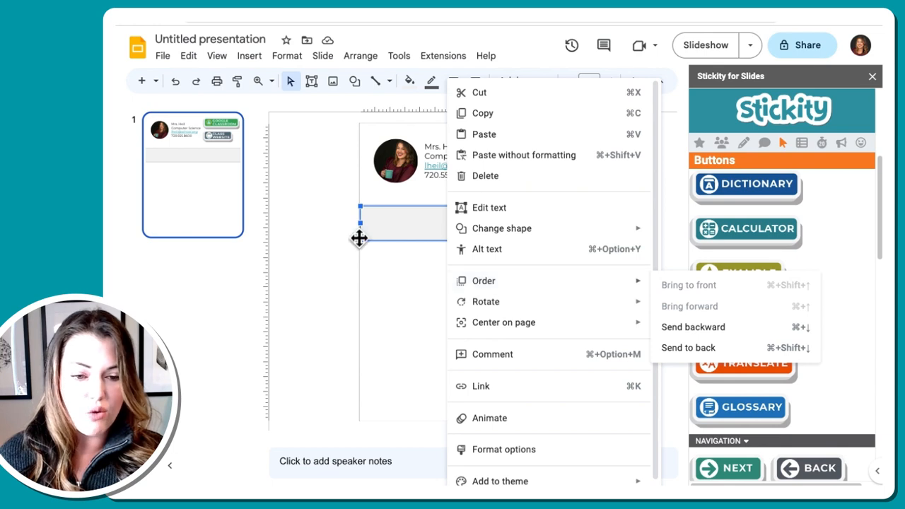
pyautogui.click(379, 219)
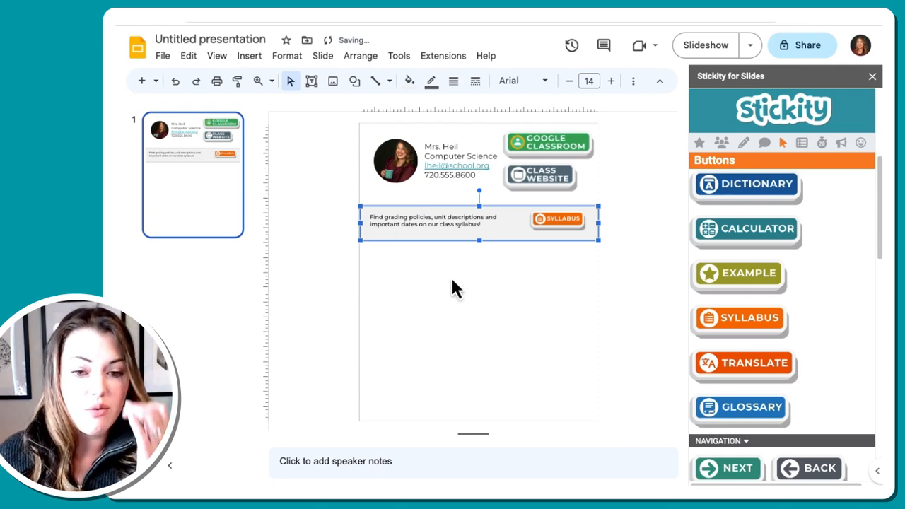
pyautogui.moveTo(480, 243); pyautogui.dragTo(479, 237)
pyautogui.press('Down')
pyautogui.hotkey('shift', 'Up')
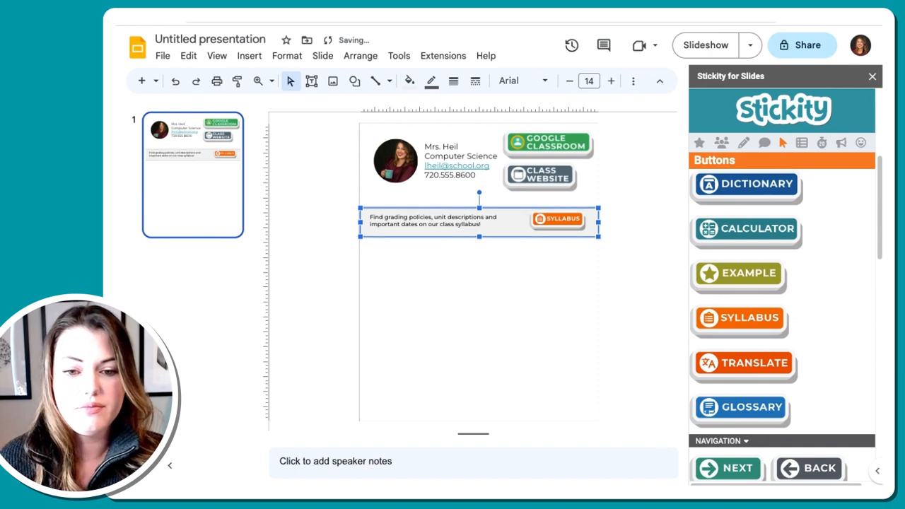
# Fill the syllabus band with light orange and make its border transparent
pyautogui.click(407, 91)
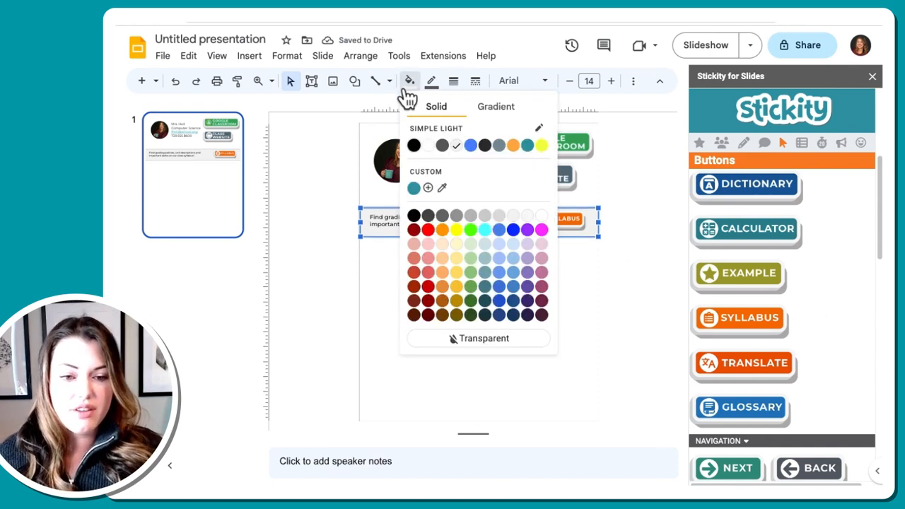
pyautogui.click(441, 246)
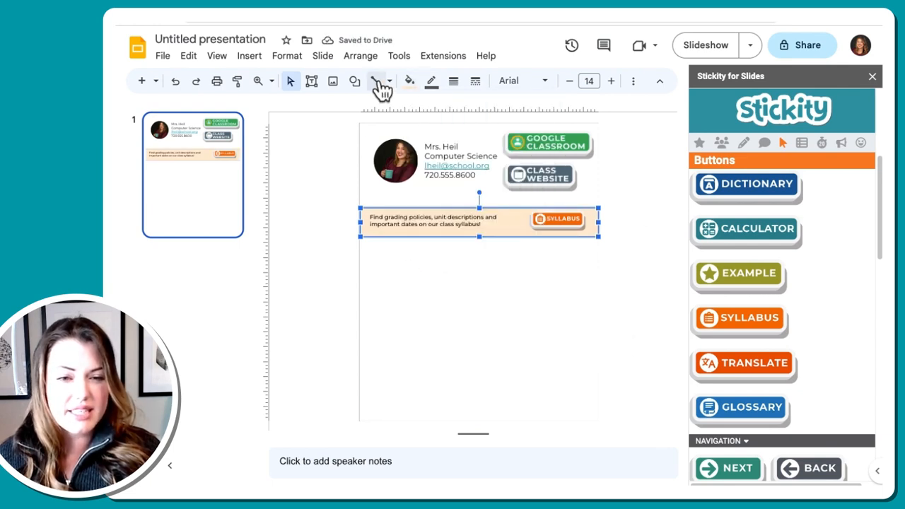
pyautogui.click(431, 82)
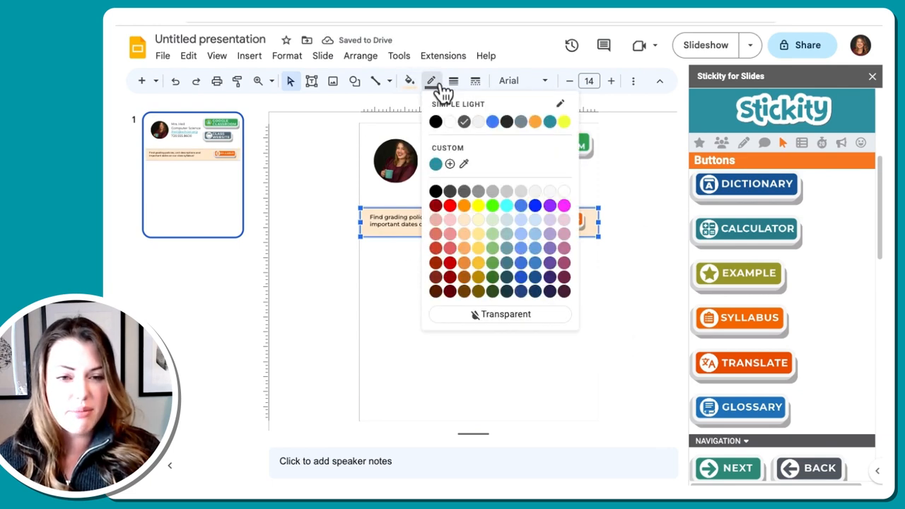
pyautogui.click(535, 319)
pyautogui.click(583, 311)
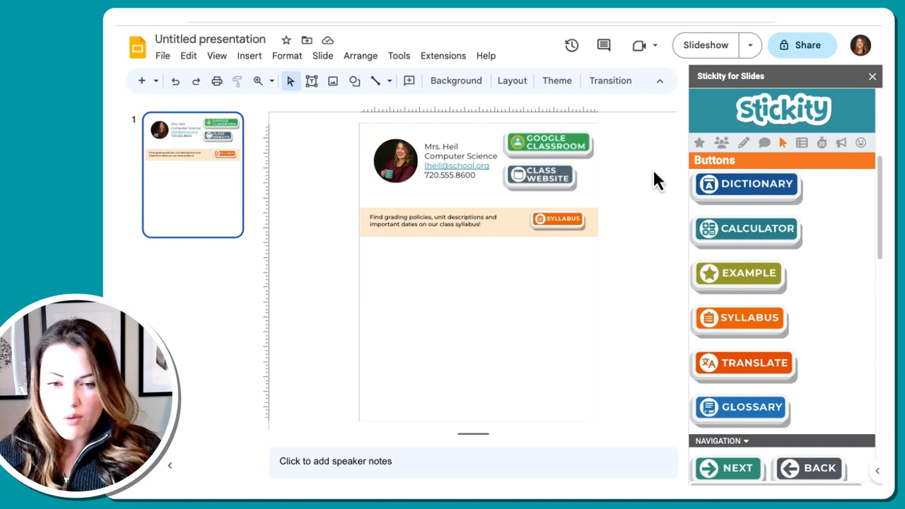
pyautogui.click(558, 219)
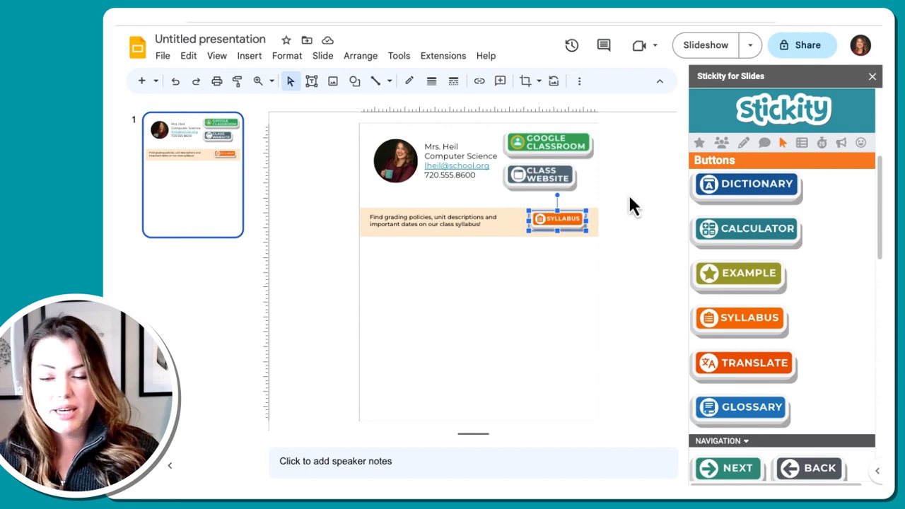
pyautogui.click(645, 174)
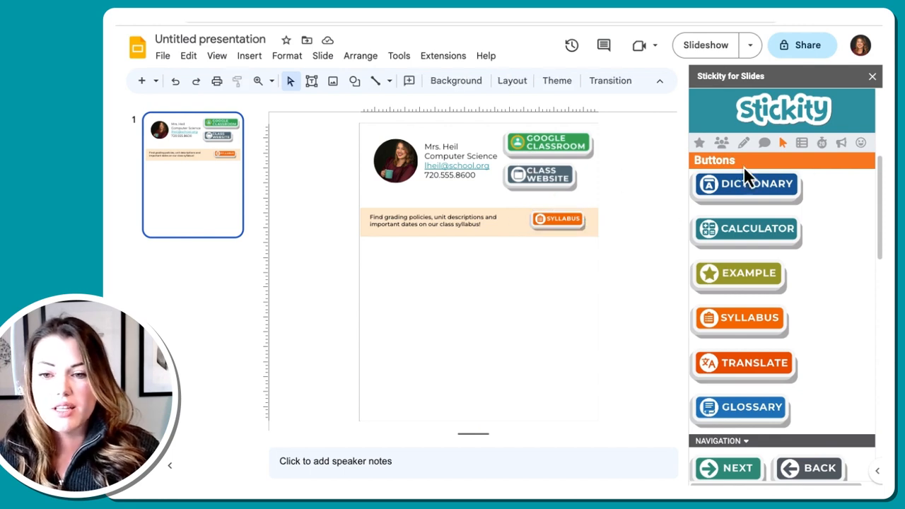
# Insert the orange arrow from Stickity's Attention Getters, shrink it, and place it between the syllabus description and the Syllabus button
pyautogui.click(840, 143)
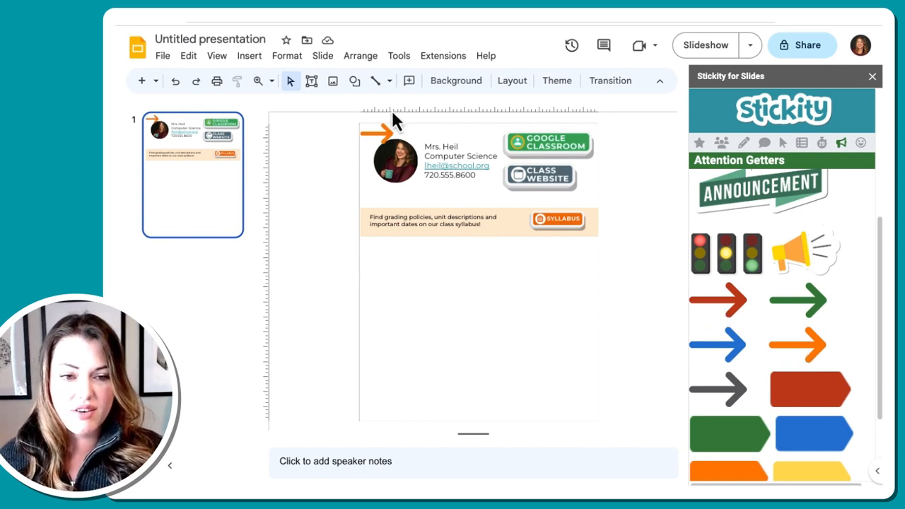
pyautogui.click(380, 133)
pyautogui.moveTo(454, 200); pyautogui.dragTo(498, 221)
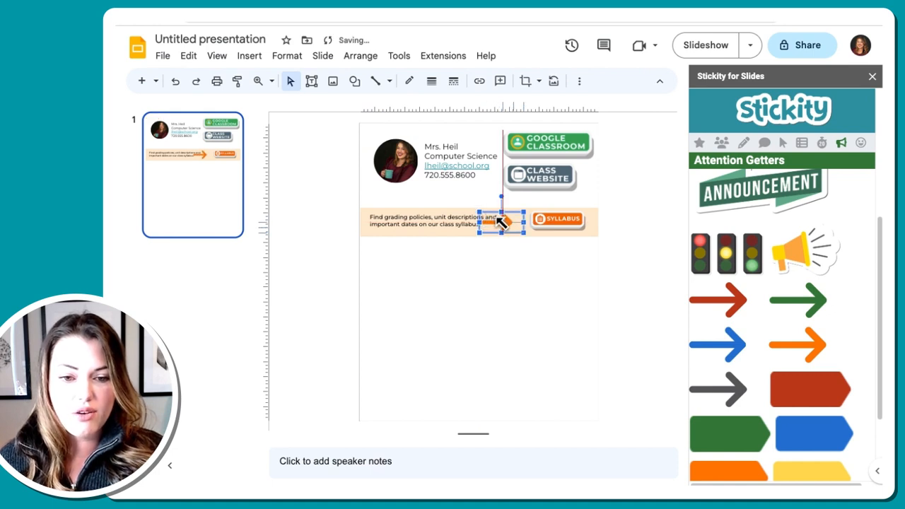
pyautogui.press('Right')
pyautogui.press('Up')
pyautogui.press('Up')
pyautogui.press('Up')
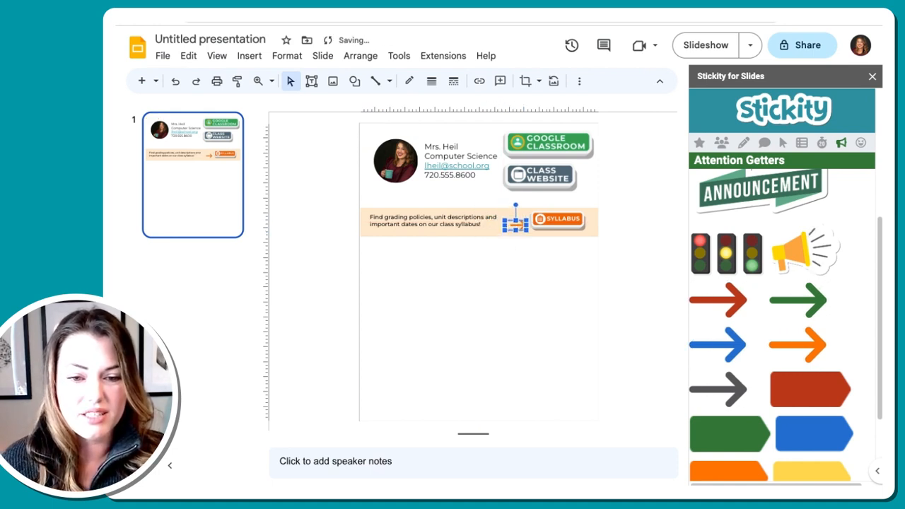
pyautogui.click(632, 246)
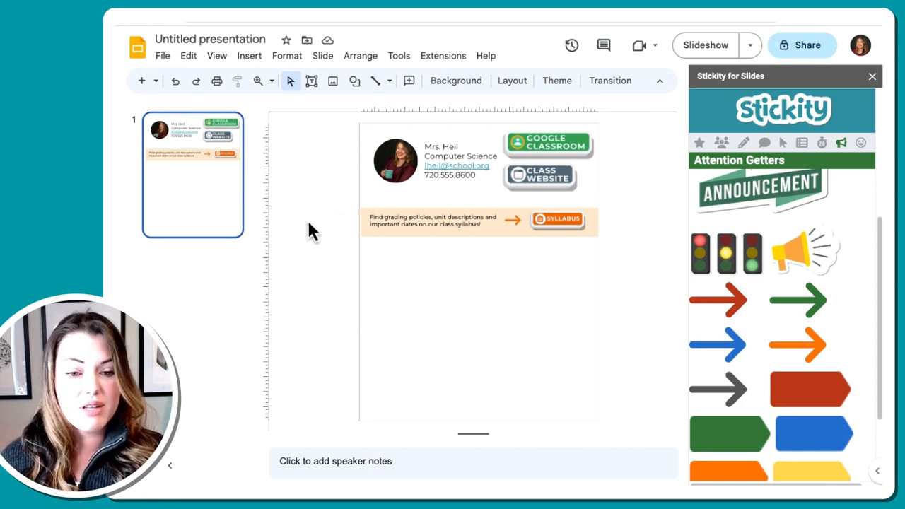
pyautogui.click(781, 147)
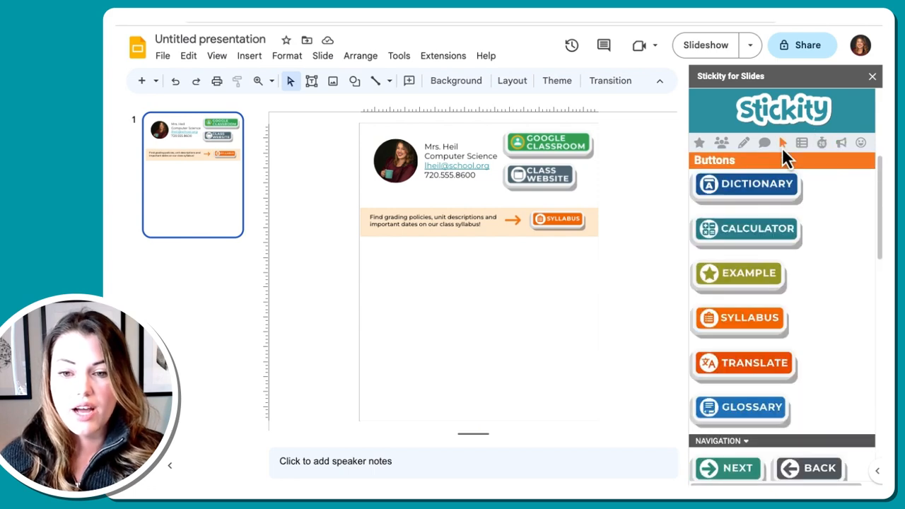
pyautogui.scroll(-8, 770, 417)
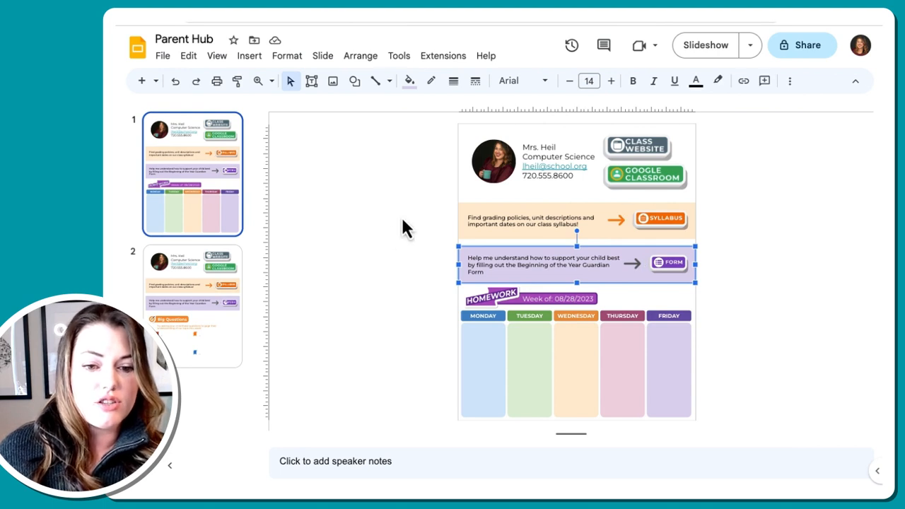
# Examine the Big Questions section on the second slide of the Parent Hub presentation up close
pyautogui.click(402, 220)
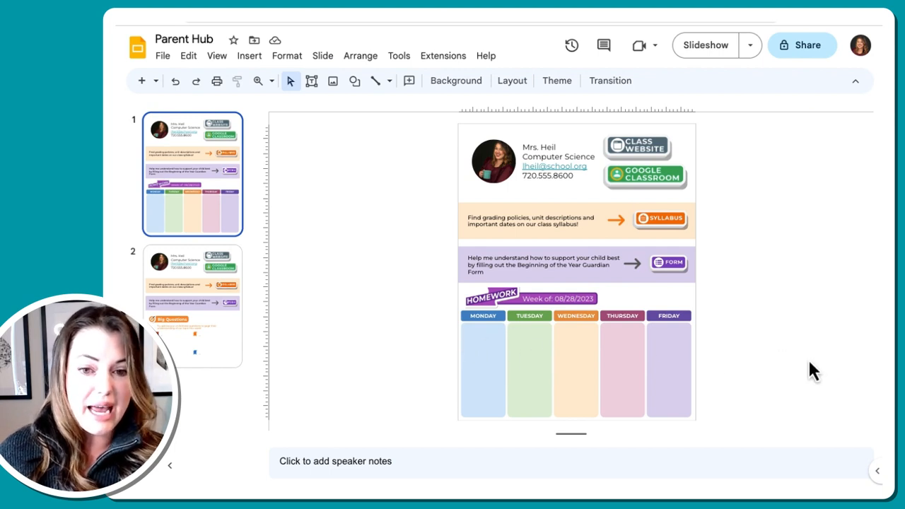
pyautogui.click(190, 297)
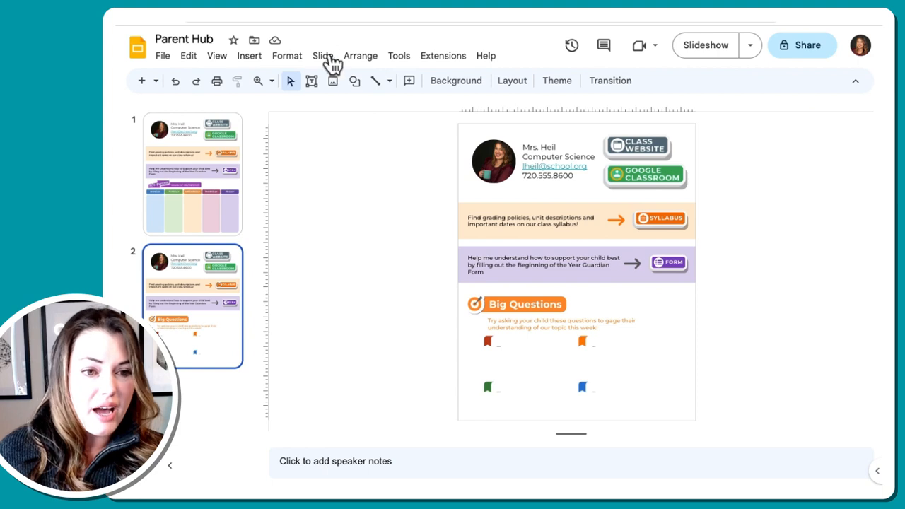
pyautogui.click(258, 80)
pyautogui.click(647, 420)
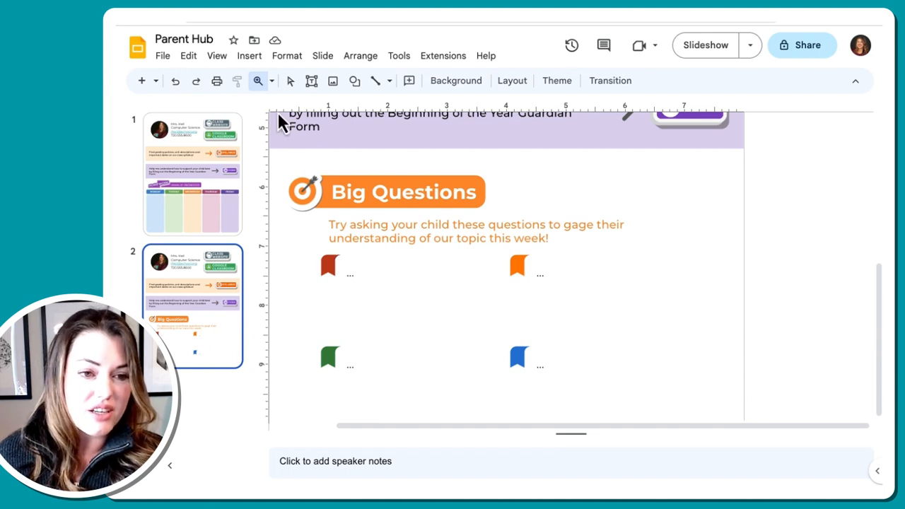
# Open Stickity for Slides and look through the Attention Getters stickers down to the colored bookmarks beside the Big Questions section
pyautogui.click(427, 58)
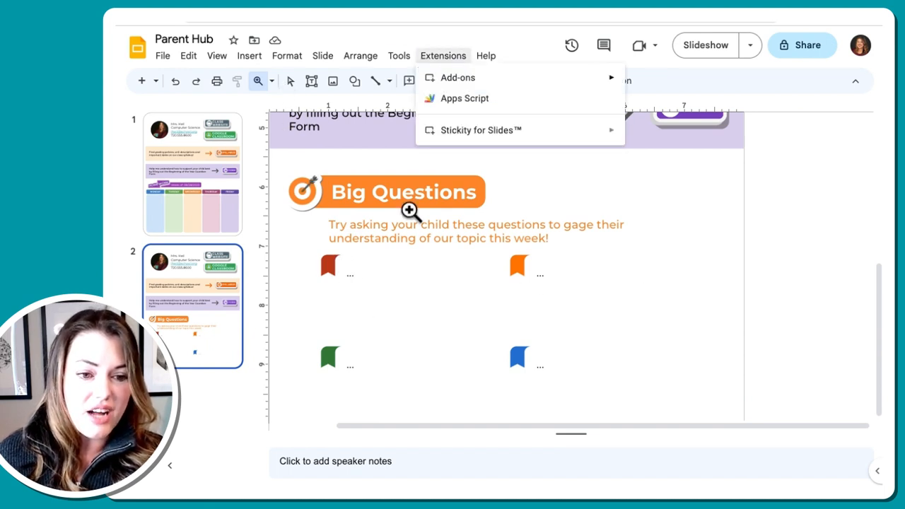
pyautogui.moveTo(495, 132)
pyautogui.click(651, 138)
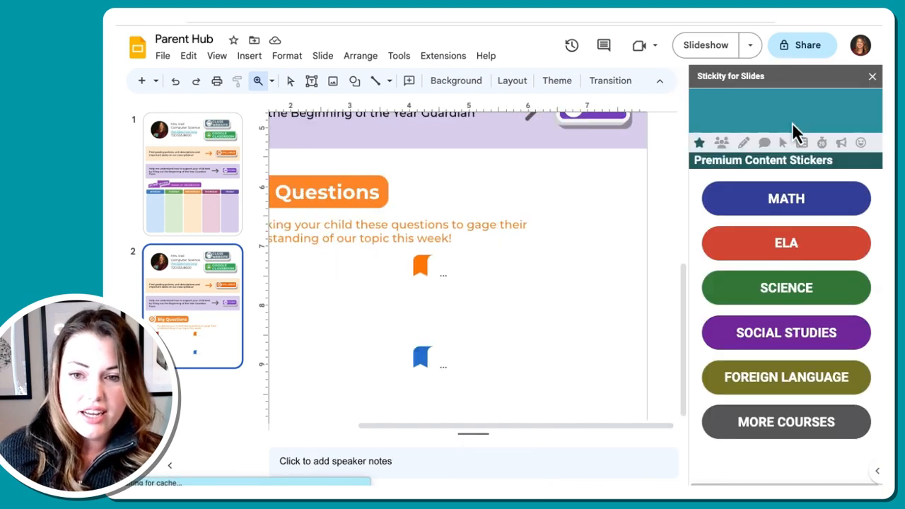
pyautogui.click(841, 145)
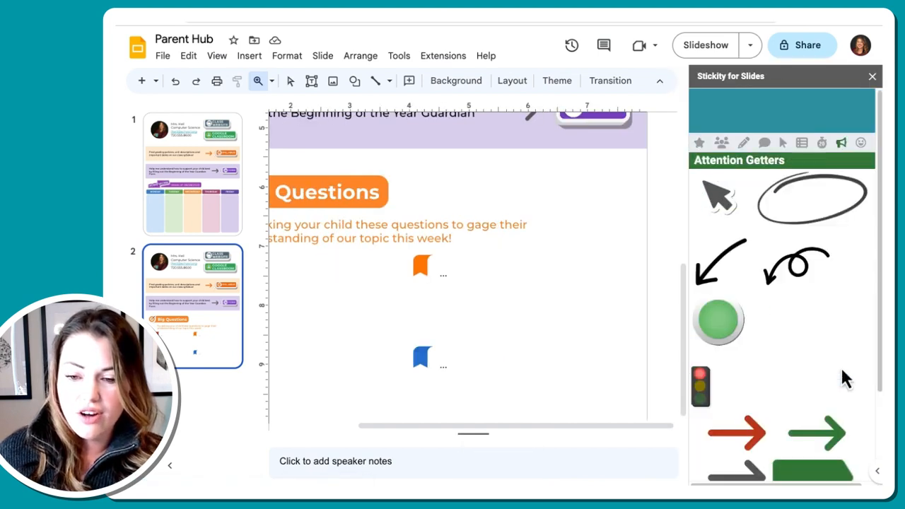
pyautogui.scroll(-4, 845, 382)
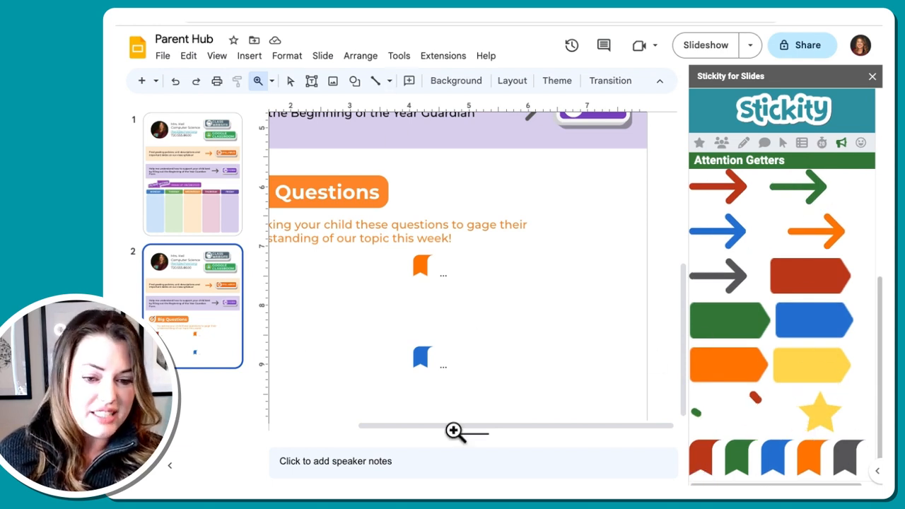
pyautogui.moveTo(459, 426); pyautogui.dragTo(380, 426)
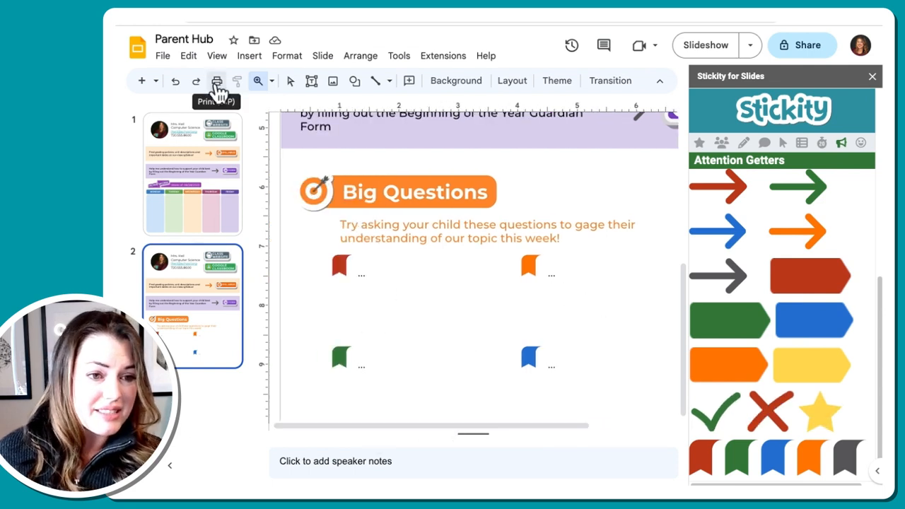
# Return to the first slide, close the Stickity sidebar, and view the contact details and link buttons
pyautogui.click(227, 135)
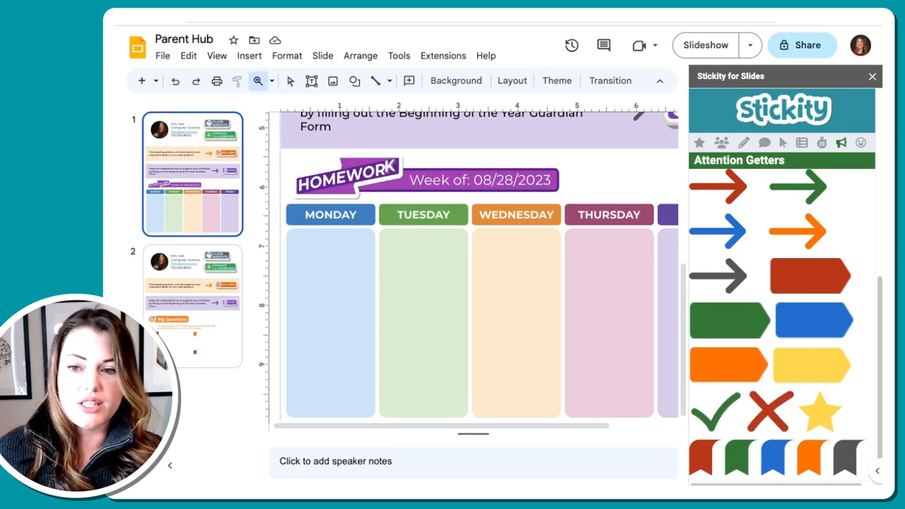
pyautogui.click(871, 77)
pyautogui.scroll(5, 665, 225)
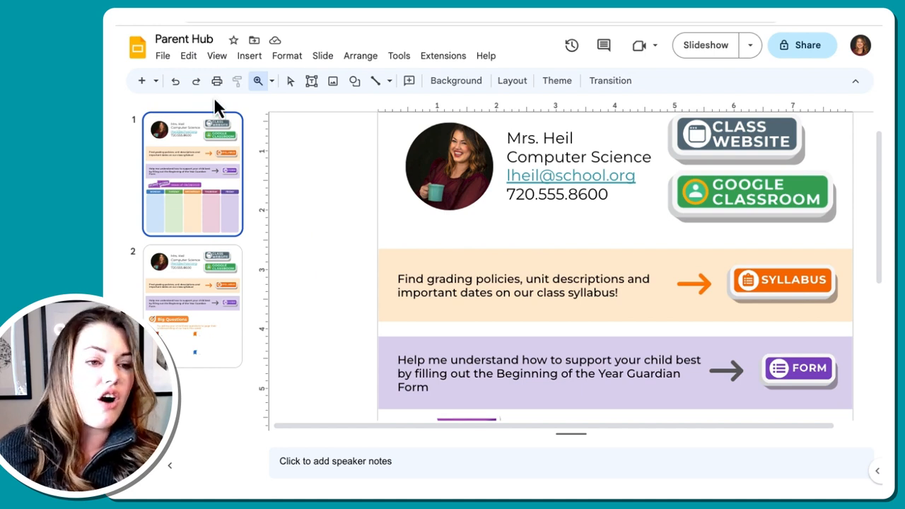
# Publish the Parent Hub presentation to the web as a link, with slides auto-advancing every 3 seconds (default)
pyautogui.click(162, 57)
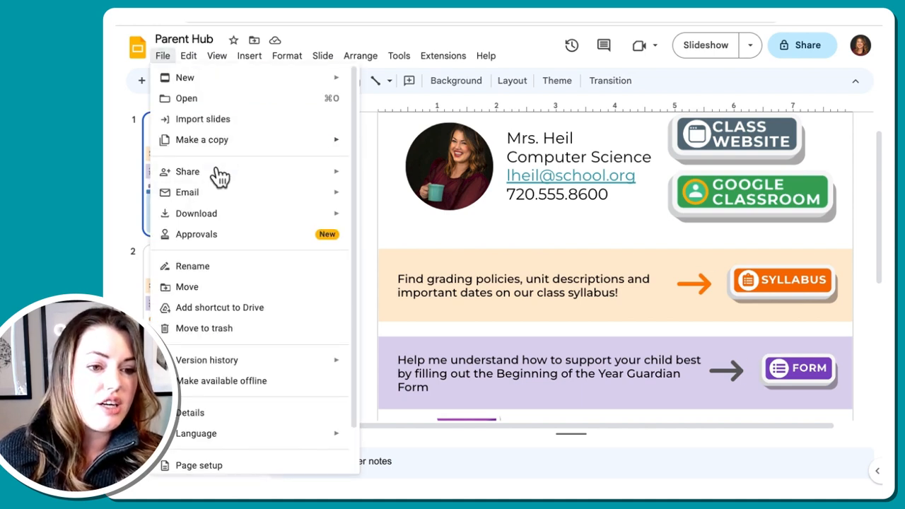
pyautogui.moveTo(217, 173)
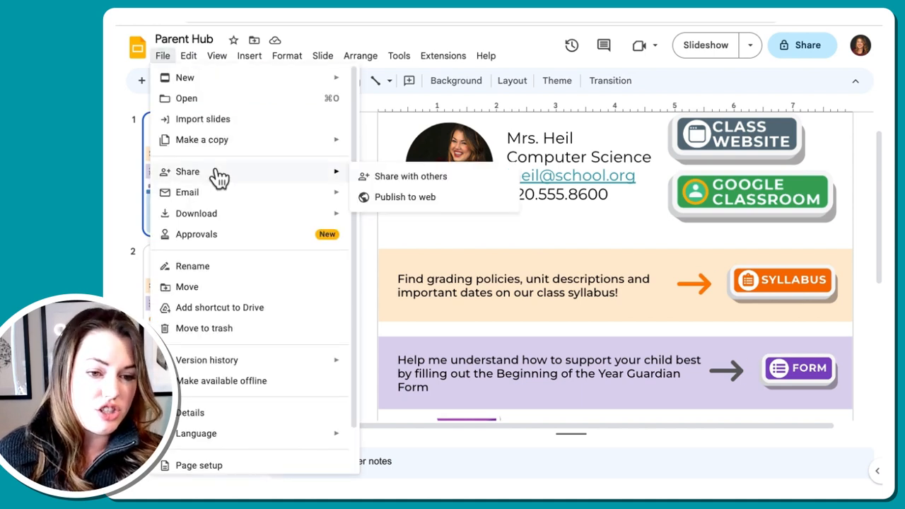
pyautogui.click(400, 199)
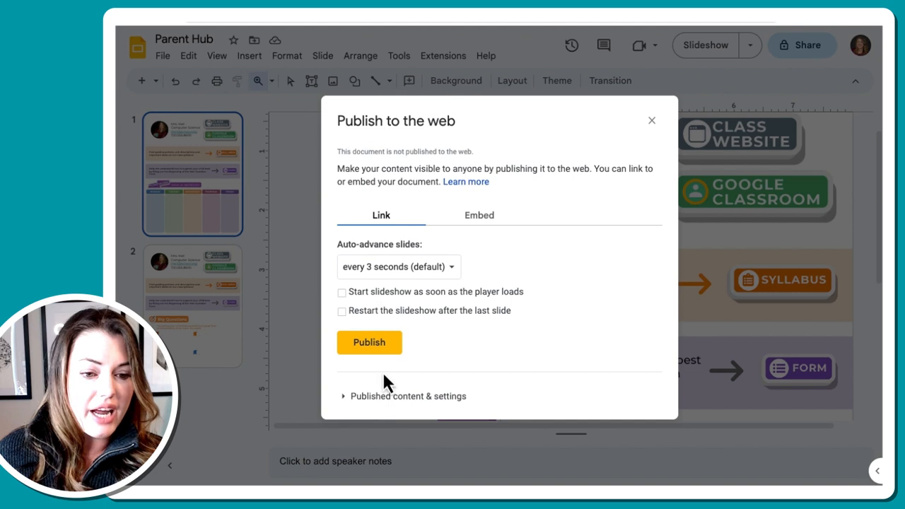
pyautogui.click(382, 346)
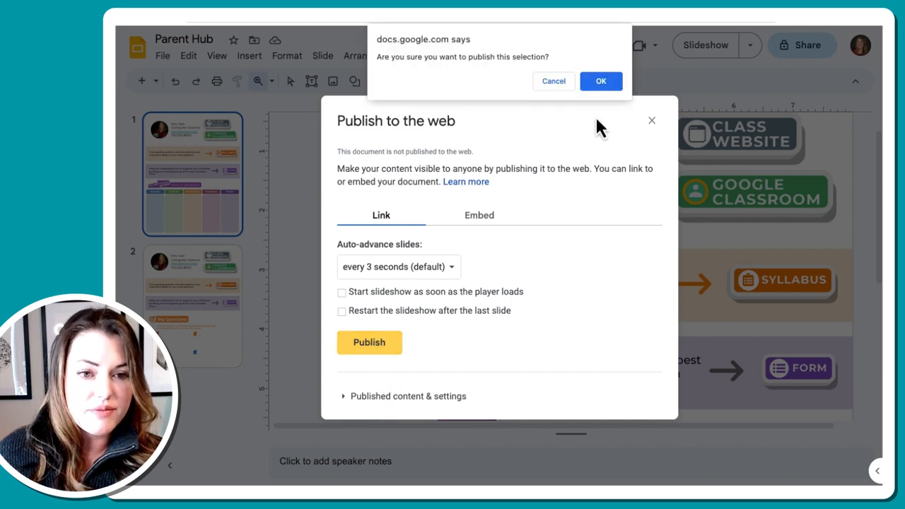
pyautogui.click(601, 82)
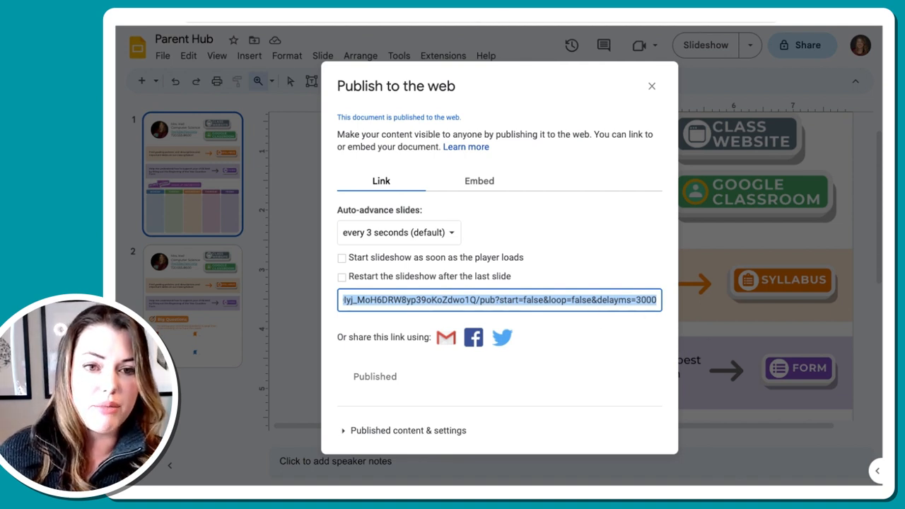
# Open the published presentation's link in a new browser tab, and close the Publish to the web dialog
pyautogui.press('super+t')
pyautogui.write('https://docs.google.com/presentation/d/e/2PACX-1vQgyCs8KIDcP5-vW2_REIhYHauCcQyZ_6SAtAcmjgpXW1-_Xf_lV0Qlyj_MoH6DRW8yp39oKoZdwo1Q/pub?start=false&loop=false&delayms=3000')
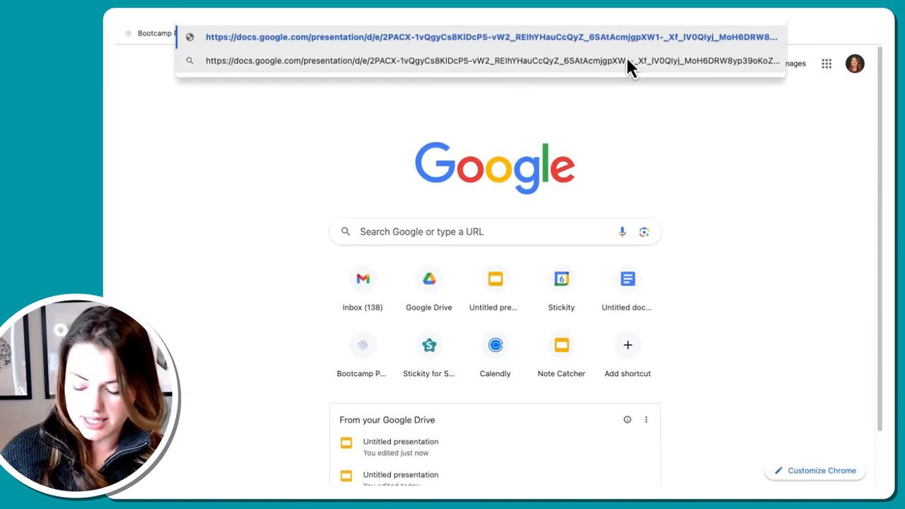
pyautogui.press('Return')
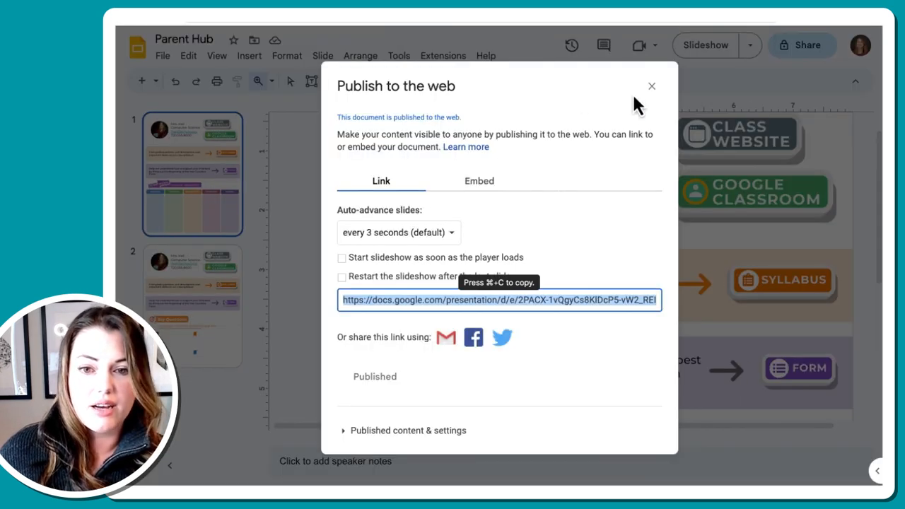
pyautogui.click(652, 88)
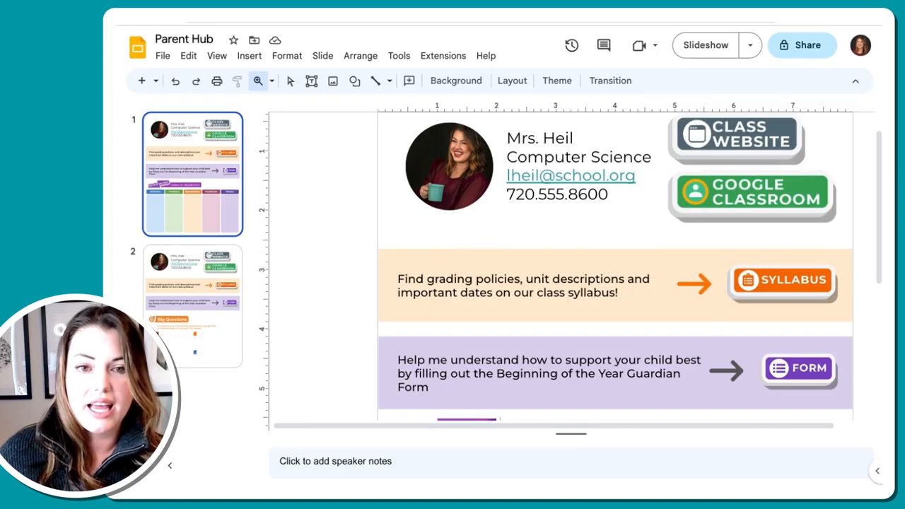